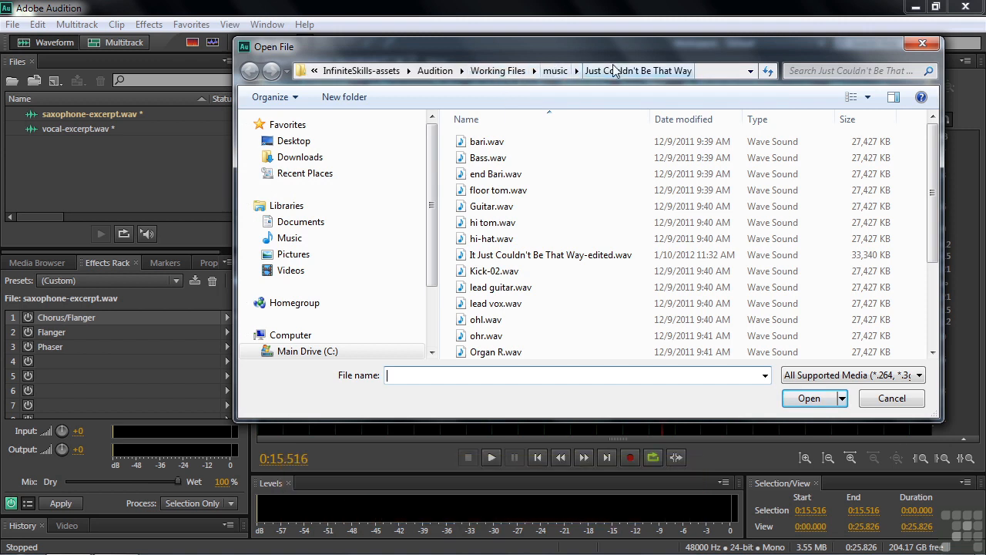
left_click_drag(929, 181, 942, 287)
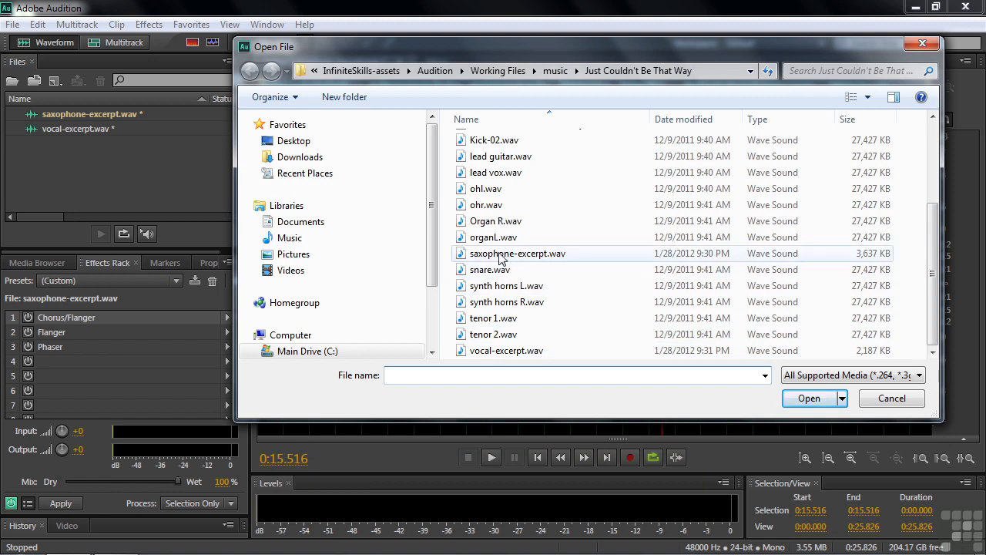
left_click(891, 398)
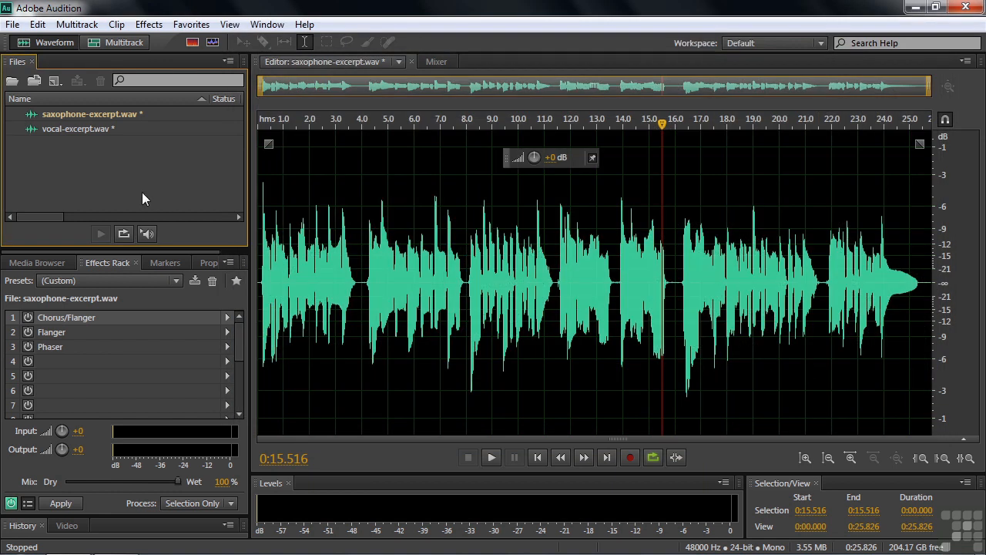
left_click(149, 23)
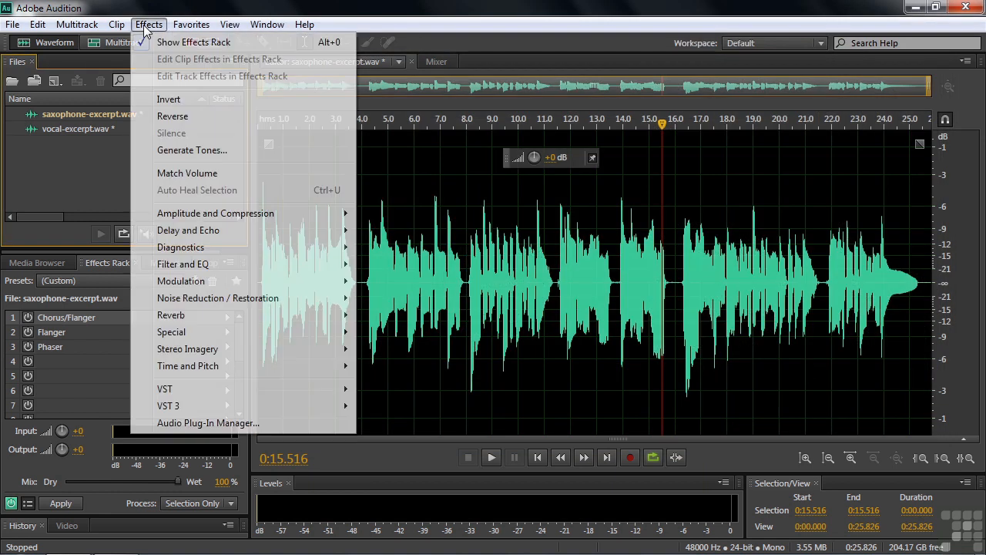
mouse_move(194, 283)
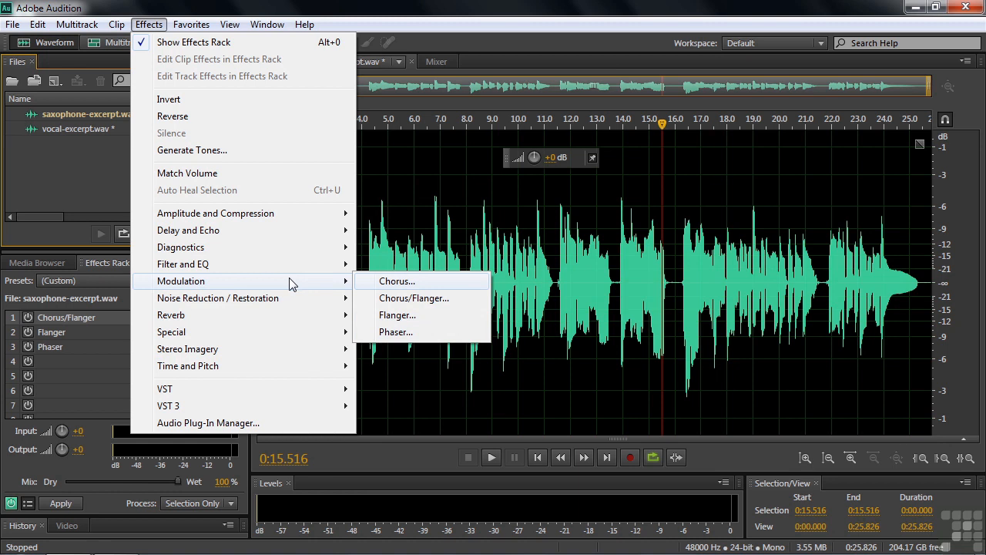
left_click(76, 359)
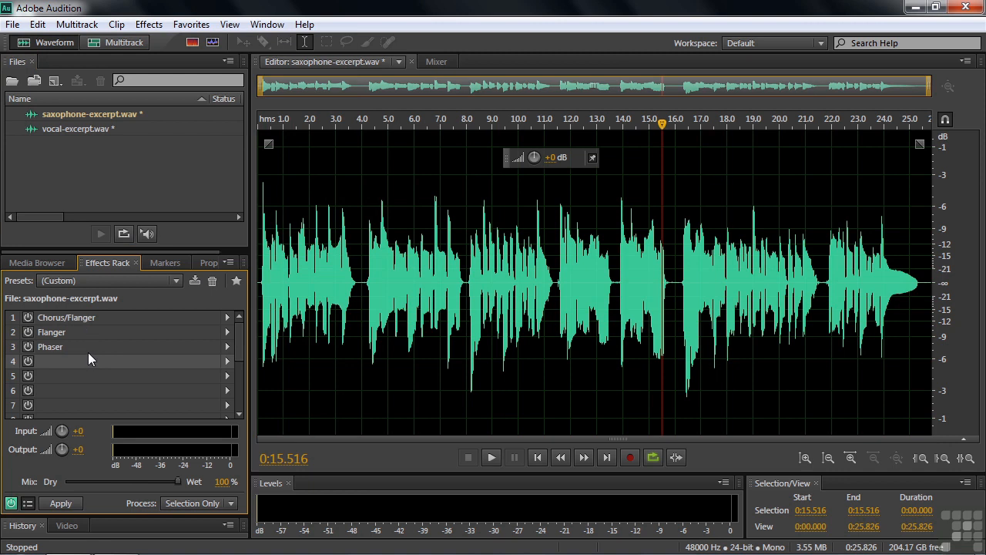
Open the Chorus/Flanger rack effect for saxophone-excerpt.wav, turn it on and move its window aside.
double_click(53, 317)
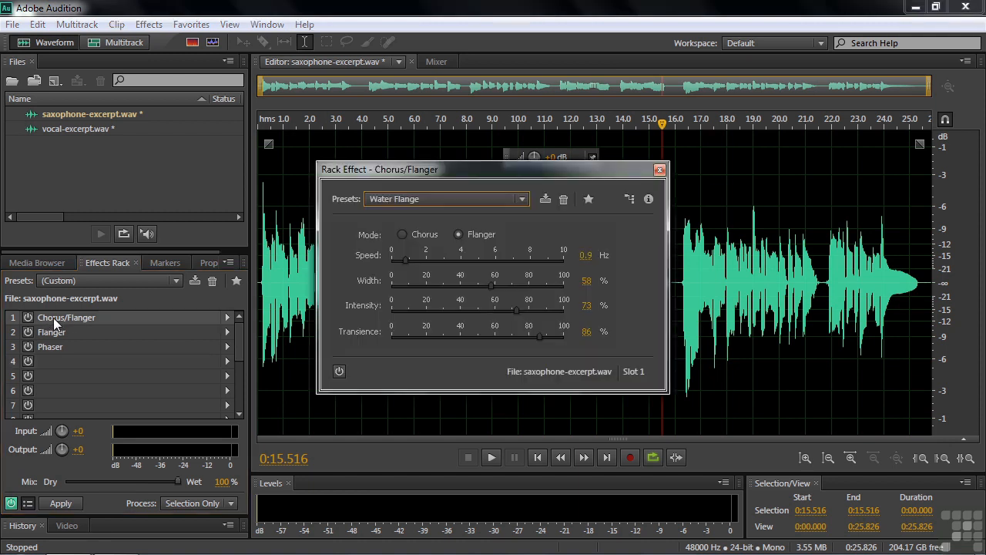
left_click(28, 318)
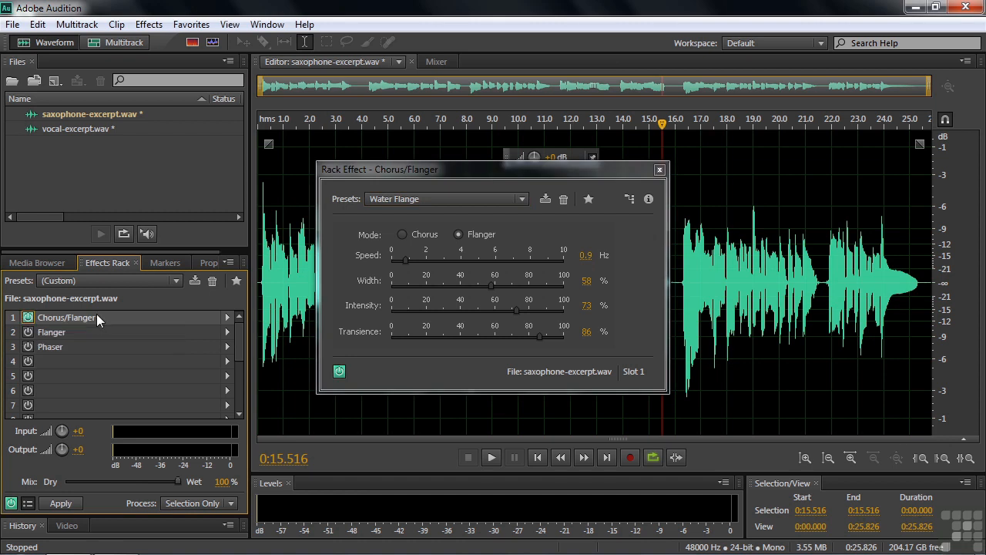
left_click(611, 167)
left_click_drag(612, 168, 686, 135)
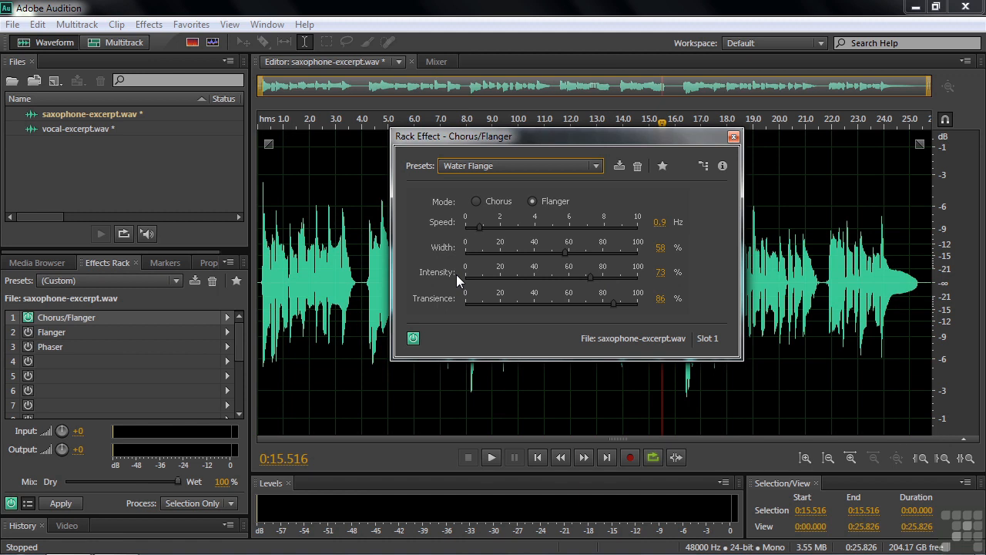
Load the Heavy Chorus preset and play the saxophone excerpt, bypassing and re-enabling the effect to compare the sound.
left_click(595, 166)
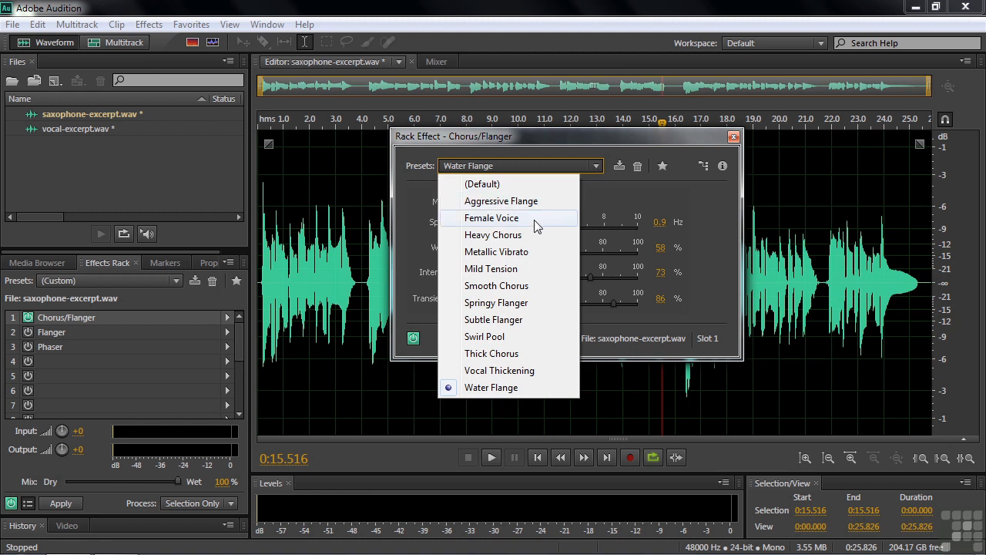
left_click(528, 234)
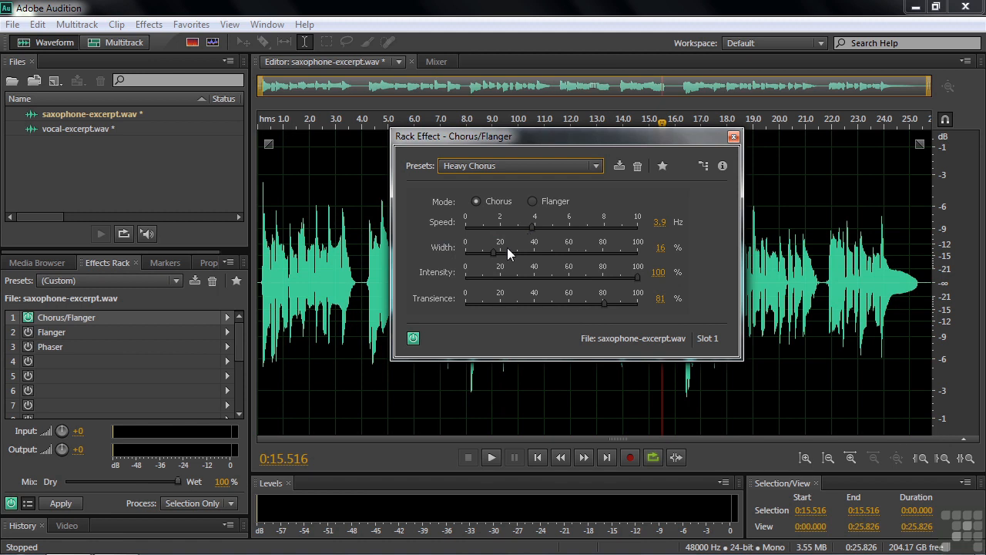
key("space")
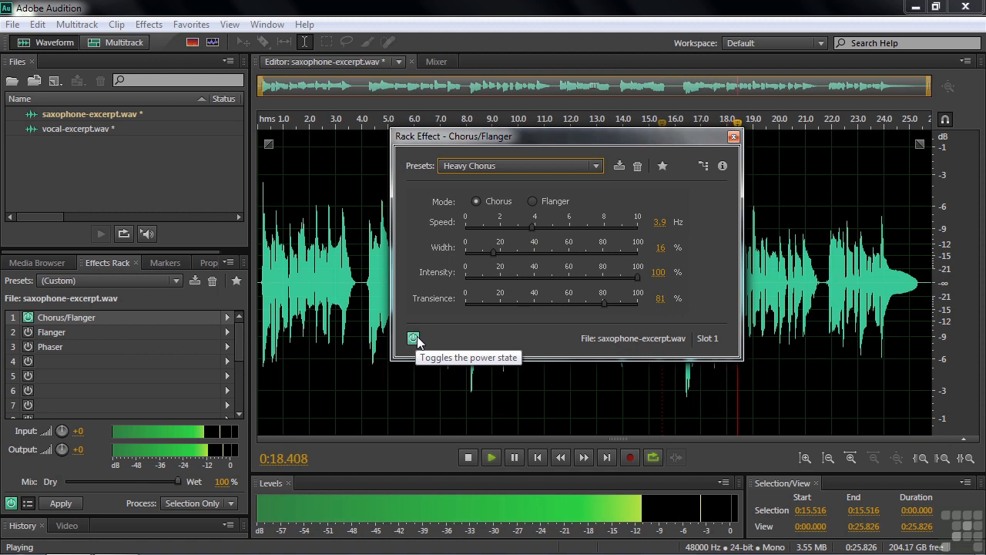
left_click(416, 339)
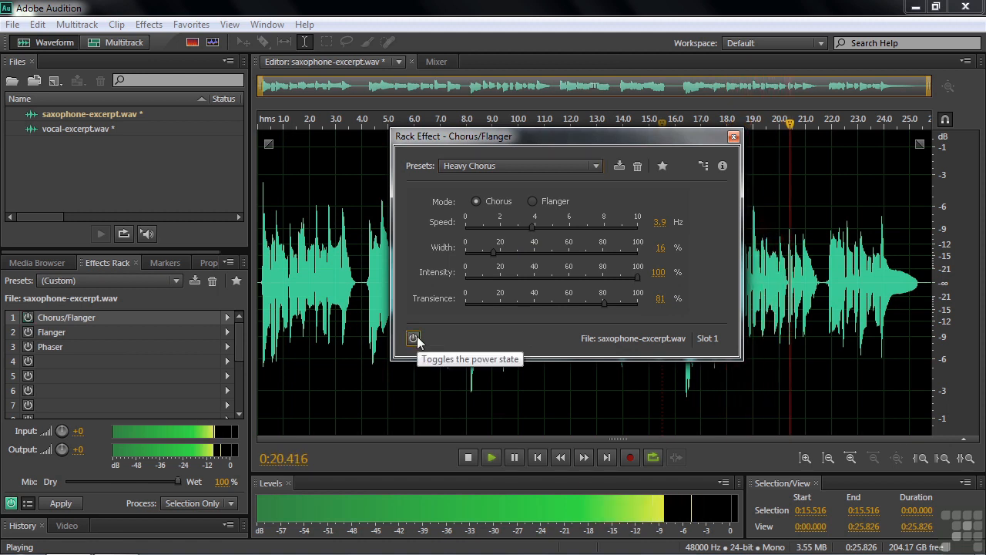
left_click(415, 338)
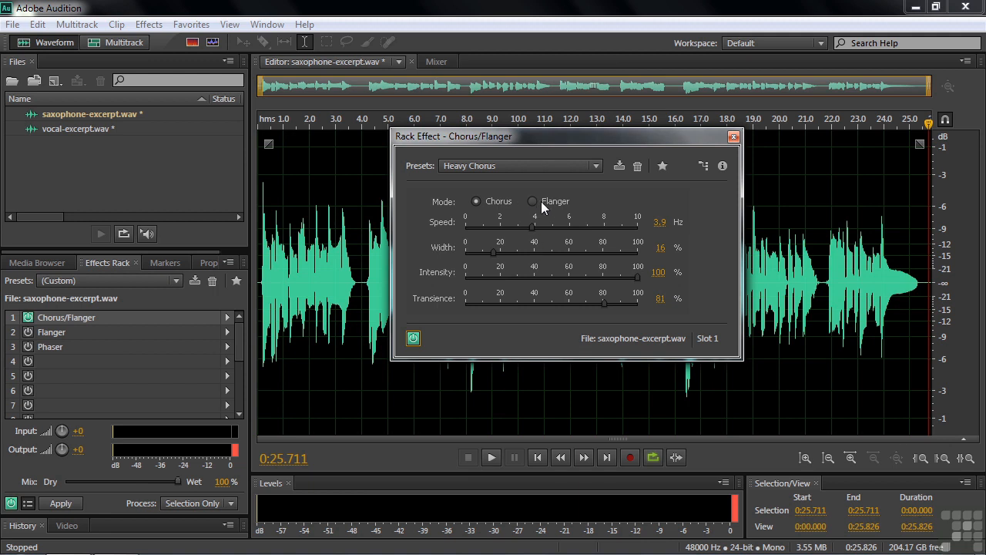
Load the Springy Flanger preset in Chorus/Flanger and play a few seconds of the saxophone excerpt.
left_click(594, 167)
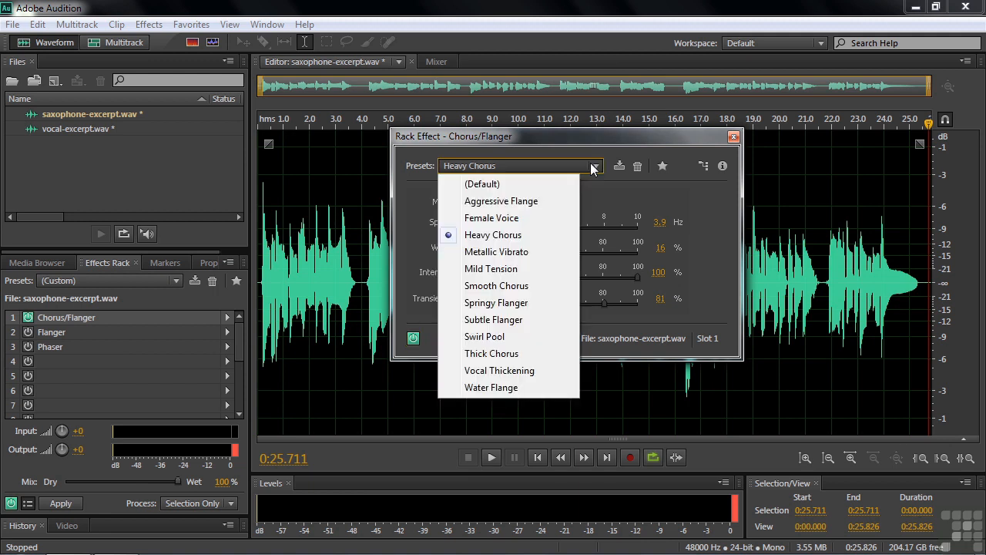
left_click(524, 304)
key("space")
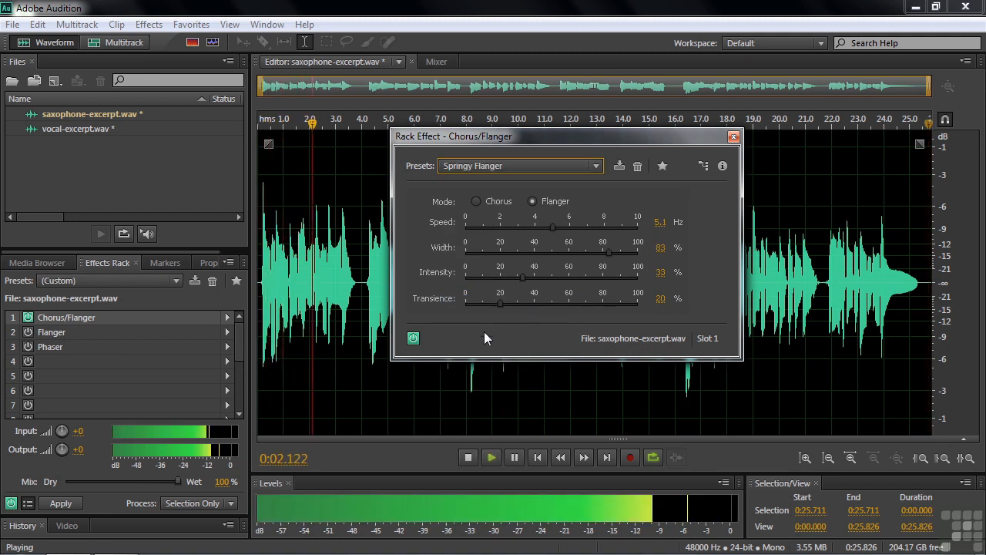
key("space")
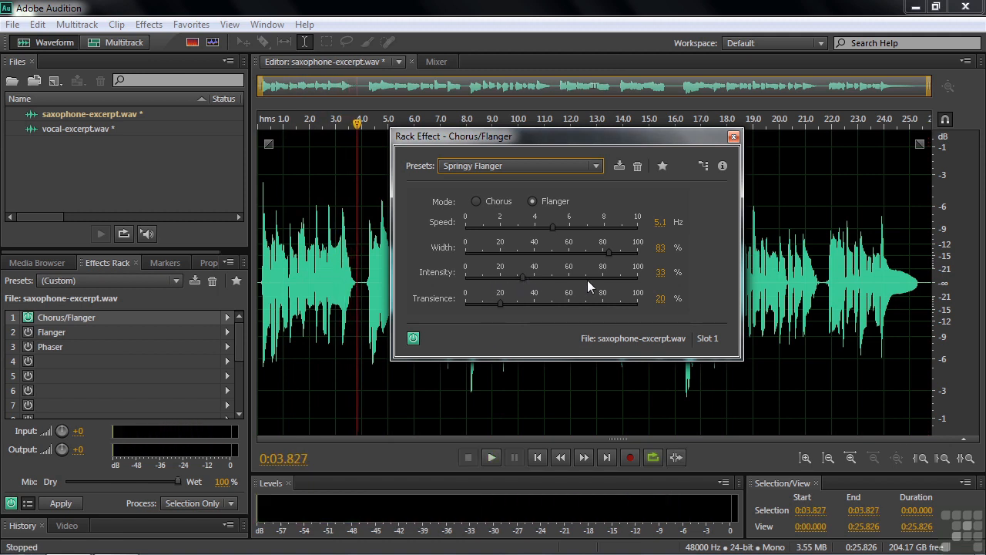
Raise the Chorus/Flanger intensity to 83% while the saxophone excerpt plays, and stop playback.
key("space")
left_click_drag(524, 276, 608, 284)
key("space")
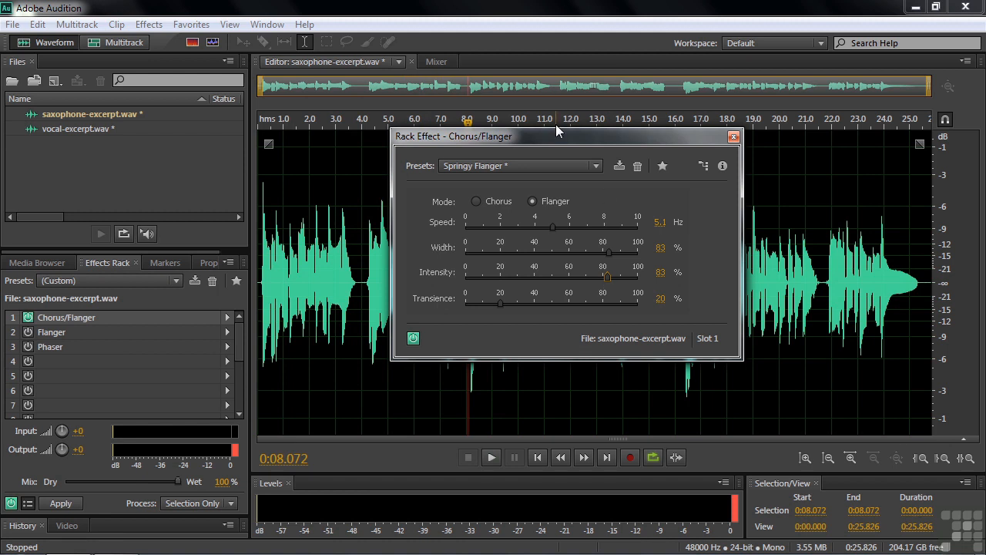
Switch to vocal-excerpt.wav, open its Chorus/Flanger rack effect and turn the effect on.
double_click(43, 130)
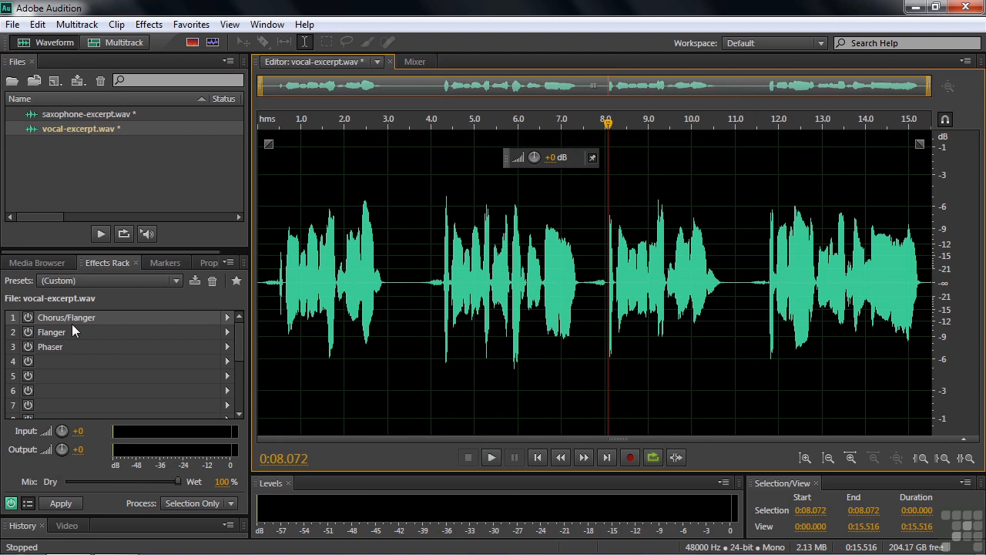
double_click(77, 317)
left_click(27, 317)
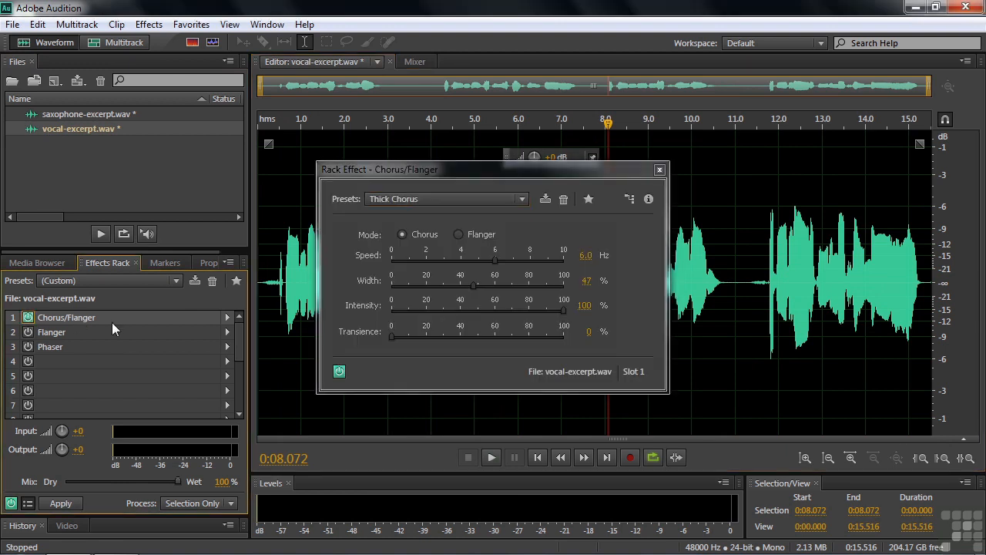
left_click_drag(450, 164, 528, 155)
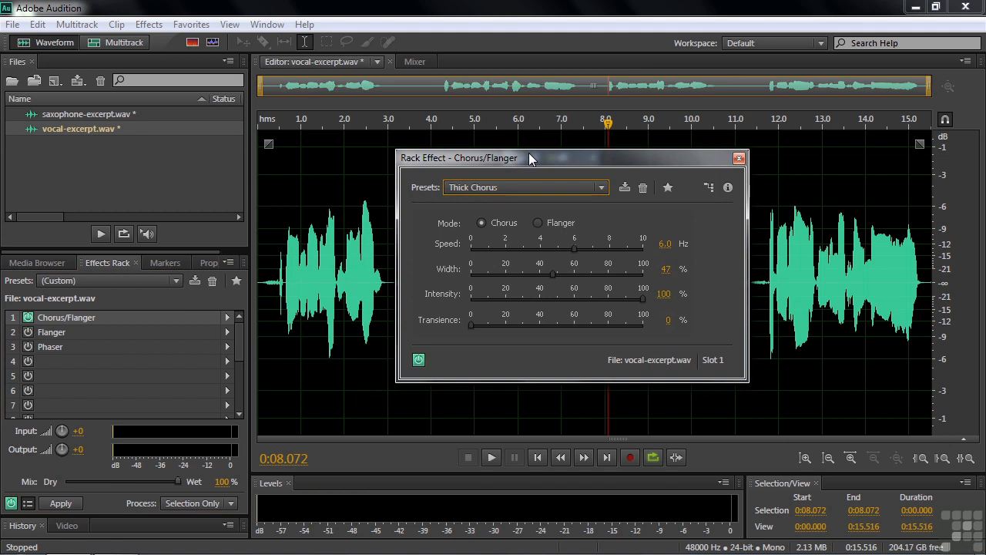
Play the vocal excerpt from the start of its first phrase with the Thick Chorus preset.
left_click(601, 188)
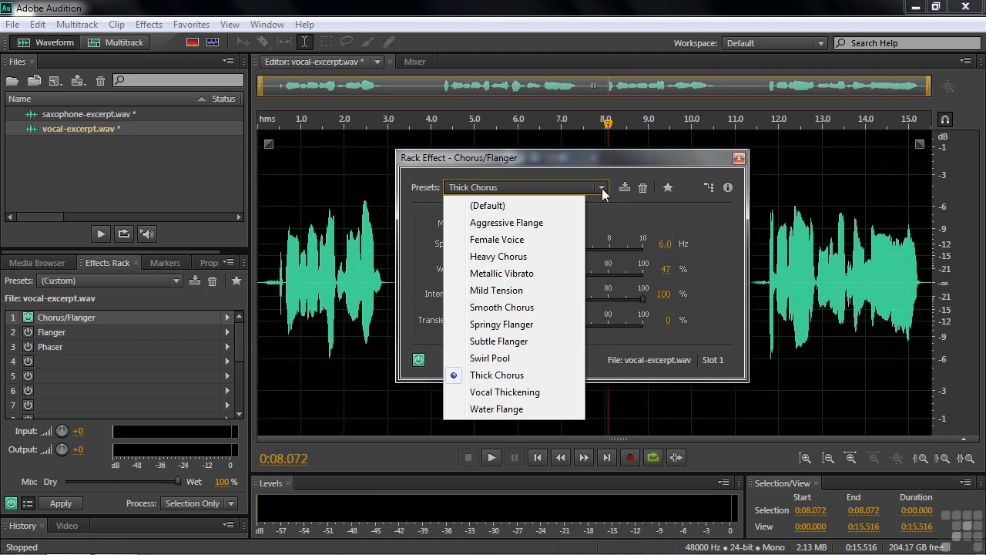
left_click(501, 376)
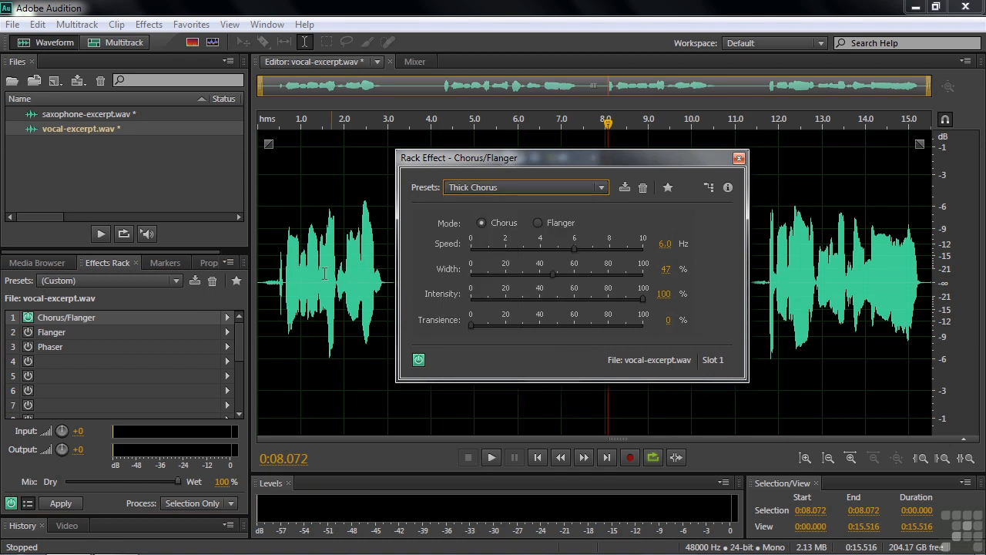
left_click(285, 275)
key("space")
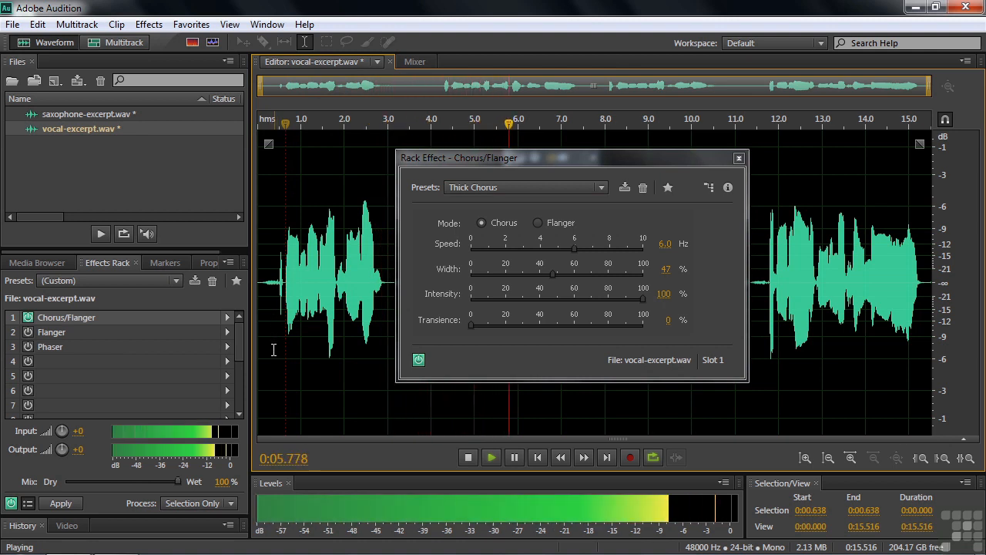
key("space")
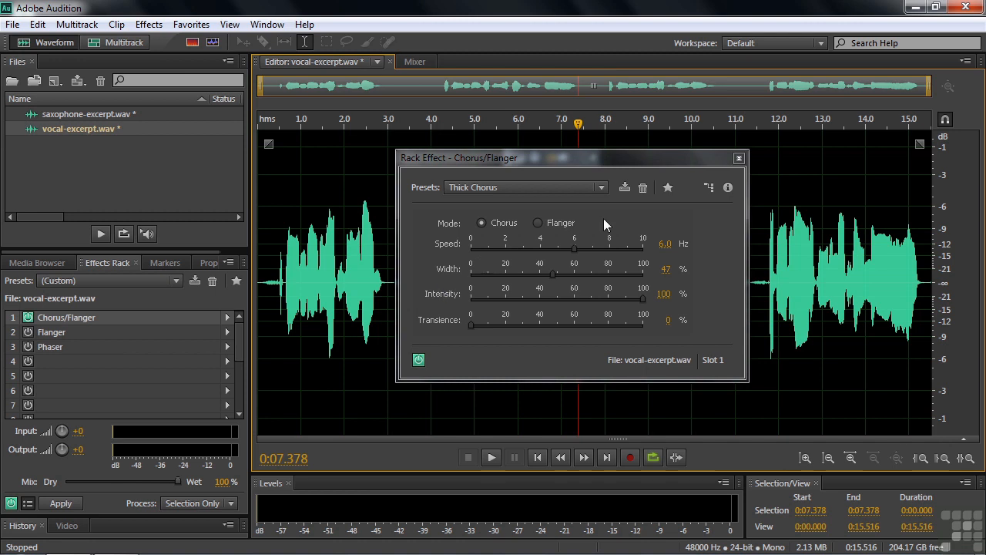
Load the Water Flange preset, play the vocal excerpt with it and close the Chorus/Flanger window.
left_click(602, 188)
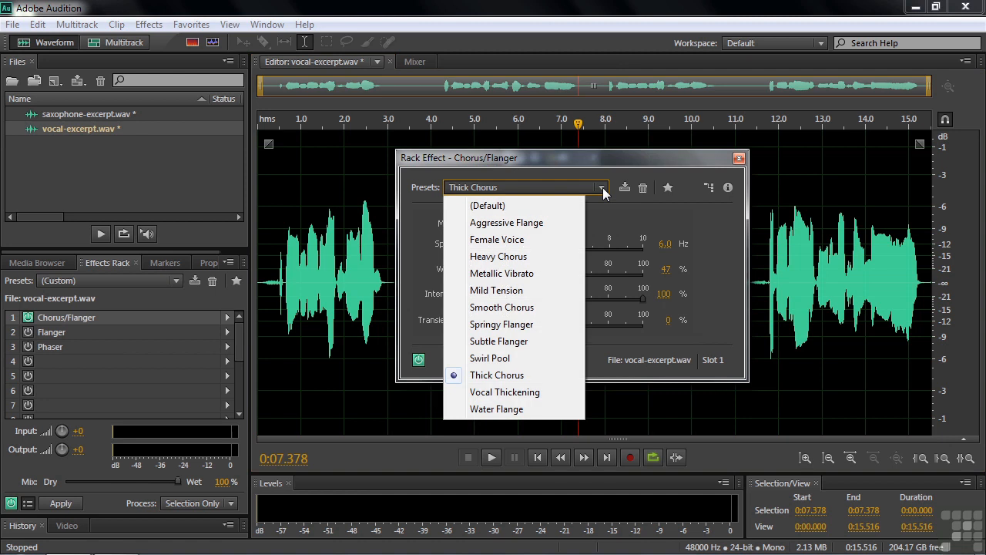
left_click(521, 409)
key("space")
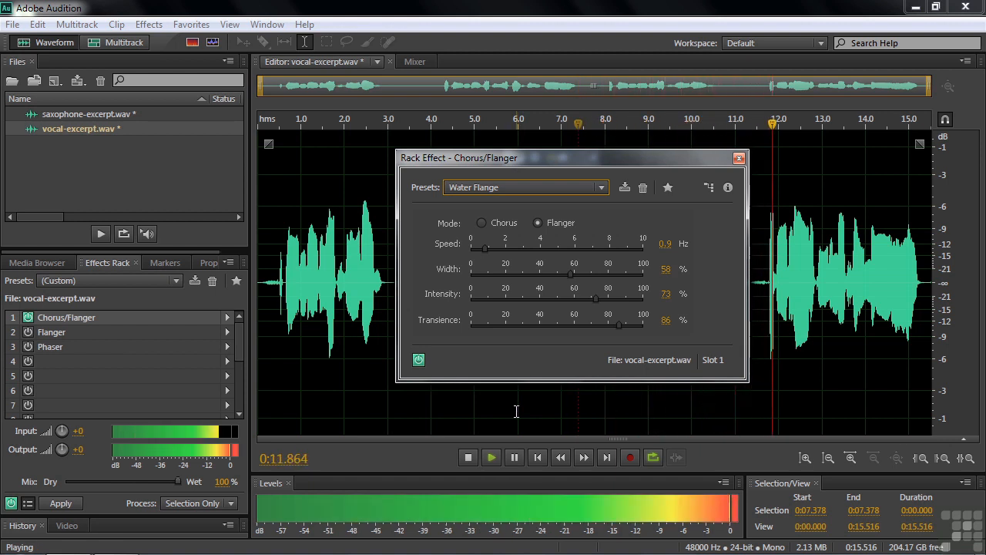
key("space")
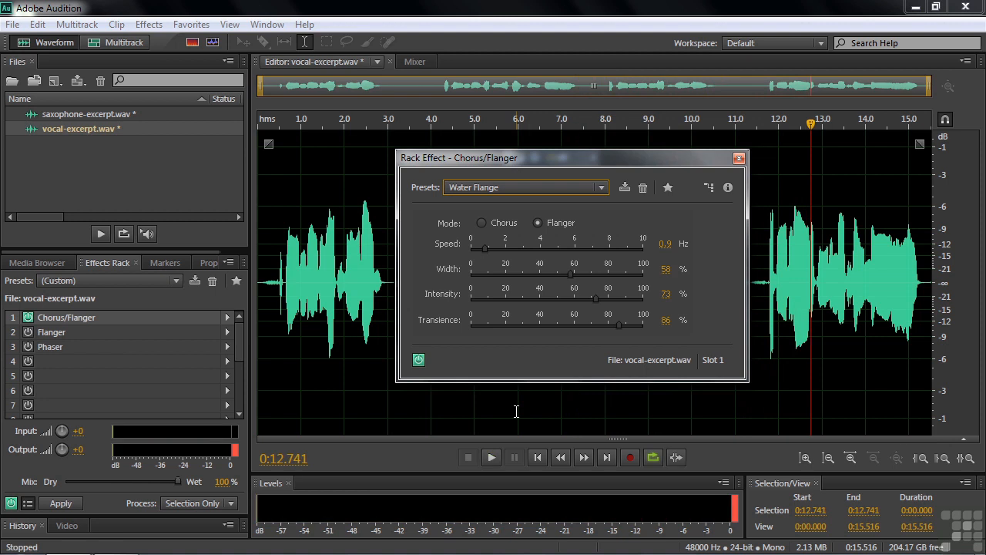
left_click(738, 158)
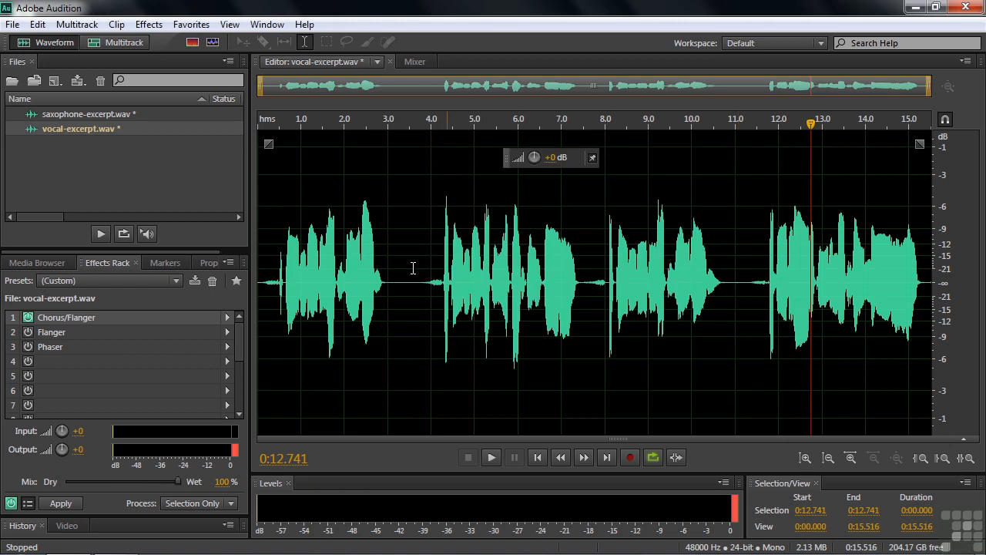
Switch the vocal excerpt's active rack effect from Chorus/Flanger to Flanger, open its settings and play with the Robotic preset.
double_click(44, 332)
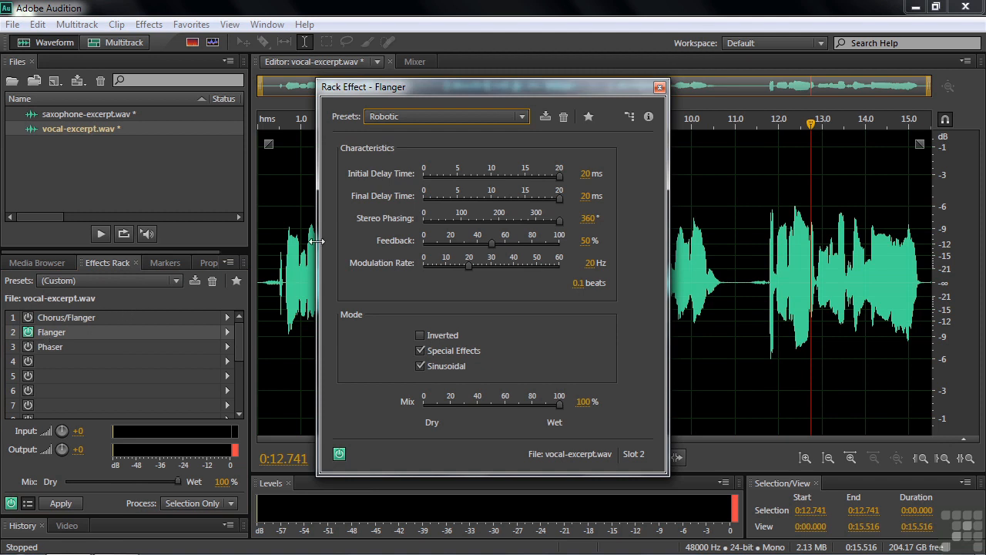
key("space")
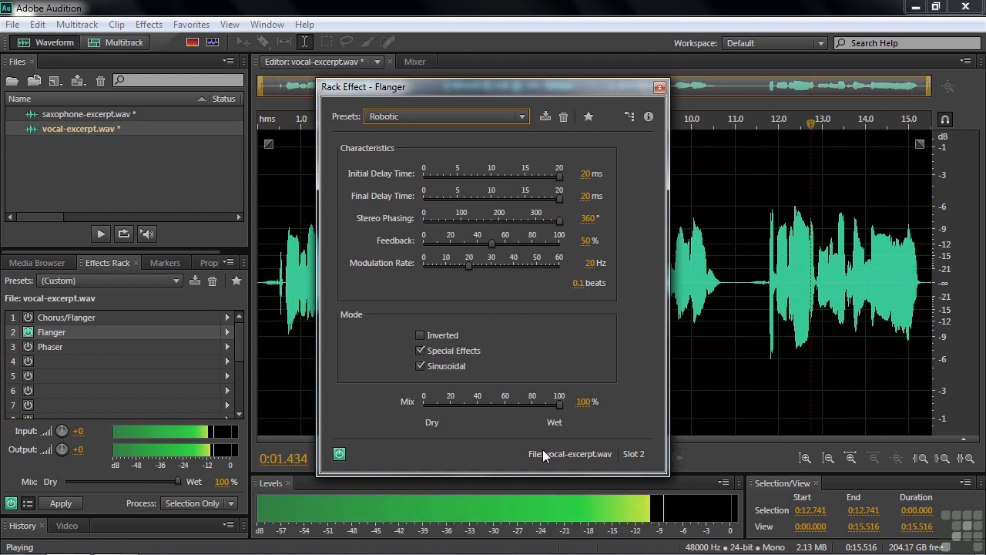
key("space")
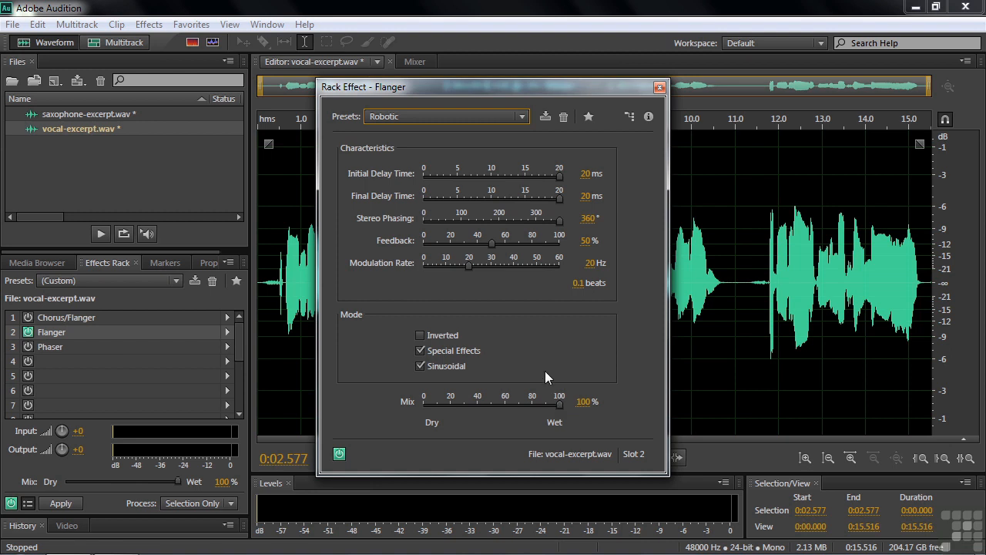
In saxophone-excerpt.wav, switch the active rack effect from Chorus/Flanger to Flanger and start playback with the Light Flange preset.
double_click(58, 114)
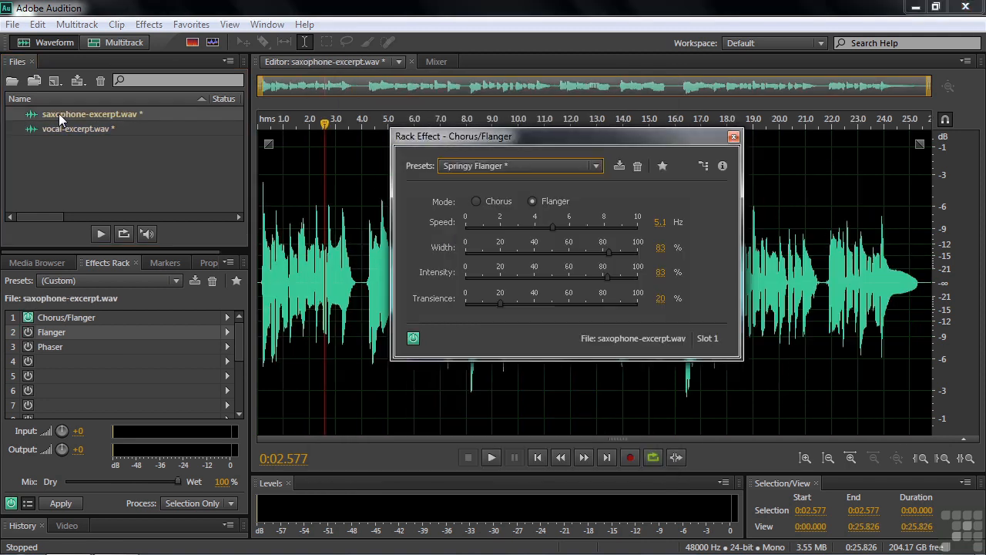
left_click(733, 136)
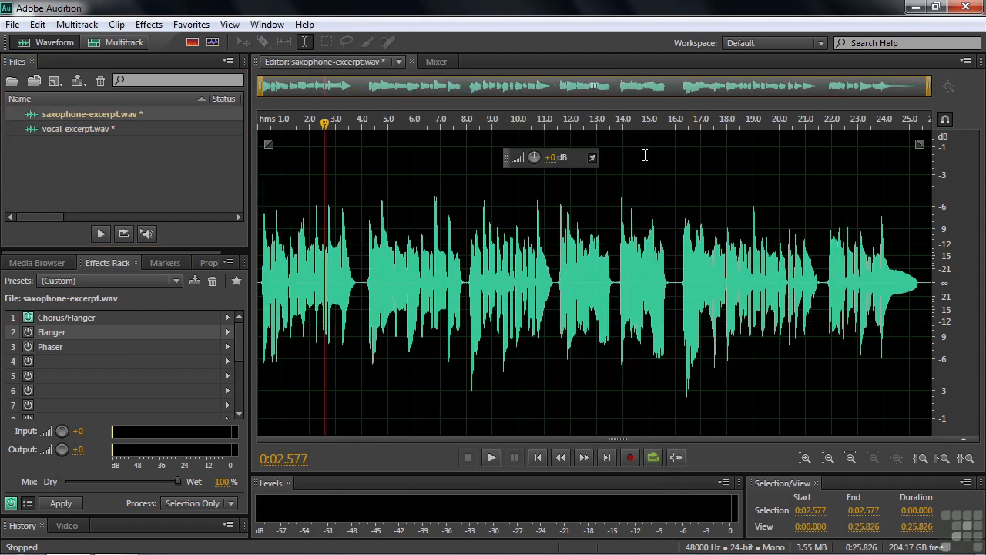
left_click(28, 332)
left_click(28, 317)
double_click(49, 326)
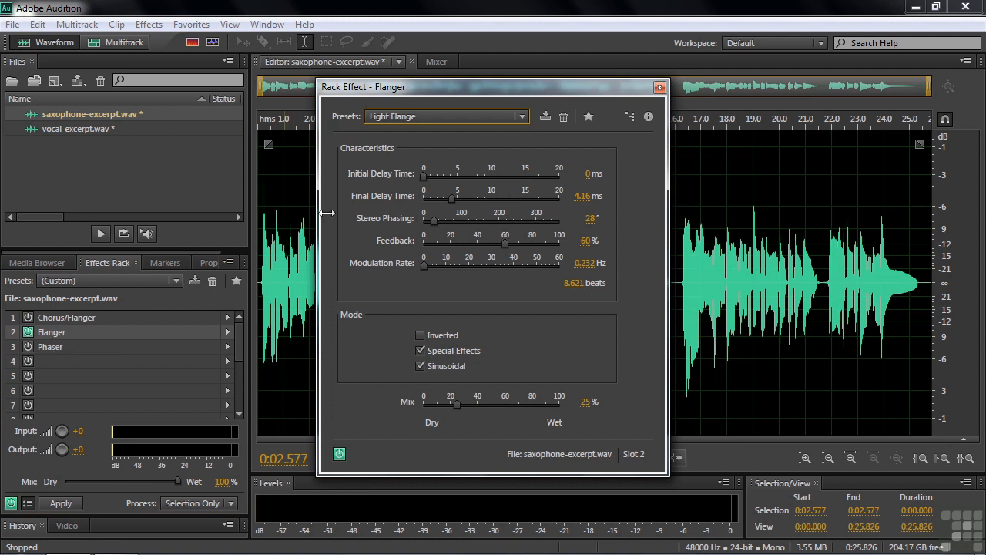
key("space")
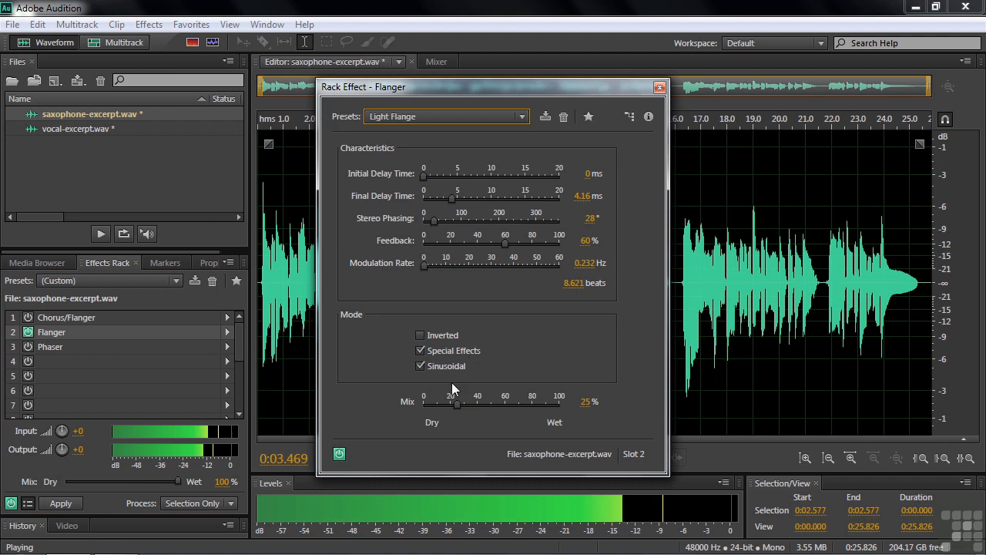
Raise the Flanger's wet mix to 85.5 % while auditioning the saxophone excerpt, and close the Flanger settings.
key("space")
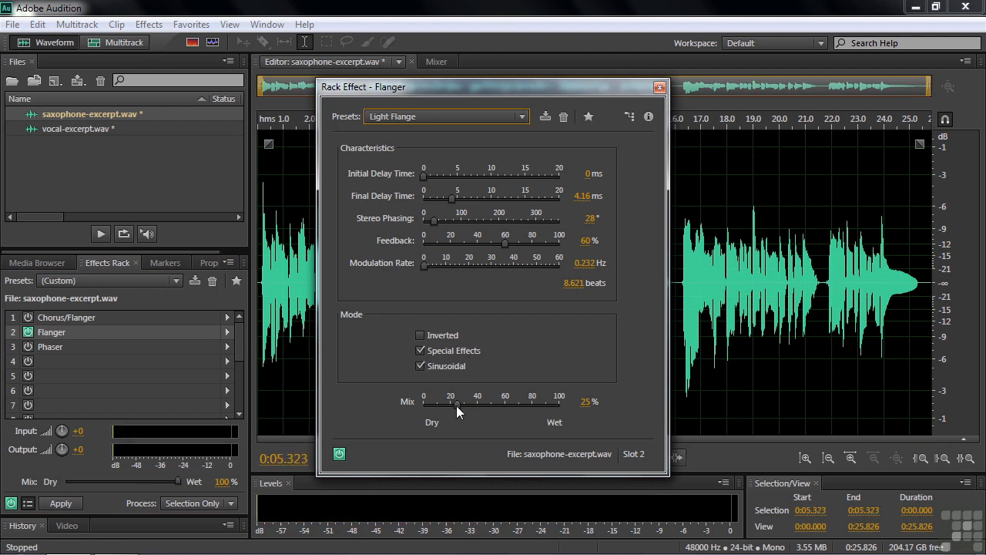
left_click_drag(456, 405, 531, 408)
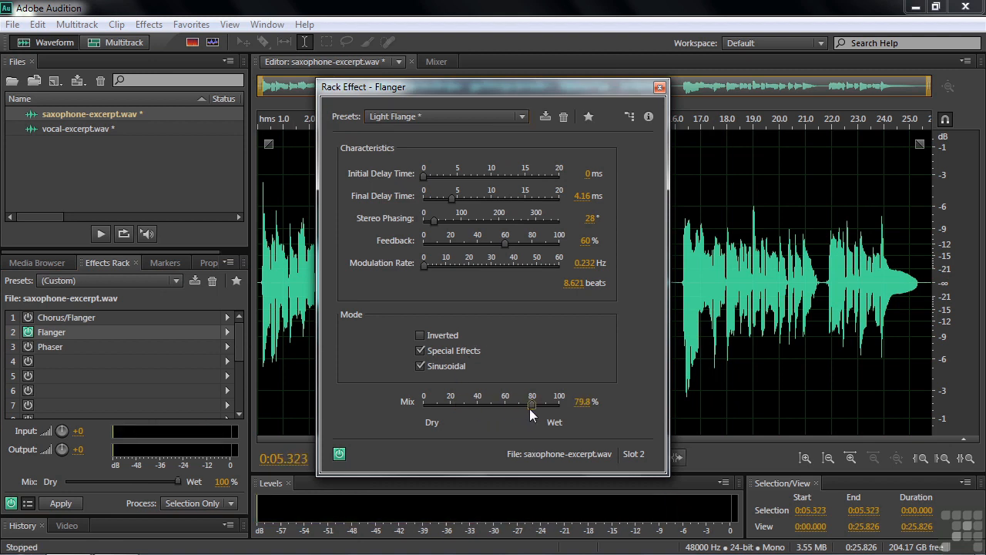
key("space")
left_click_drag(529, 409, 536, 405)
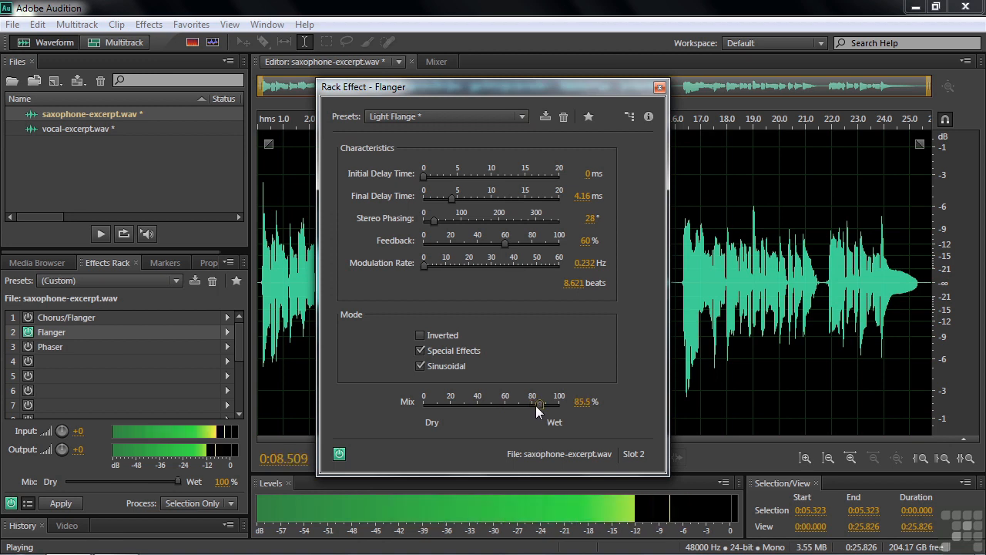
key("space")
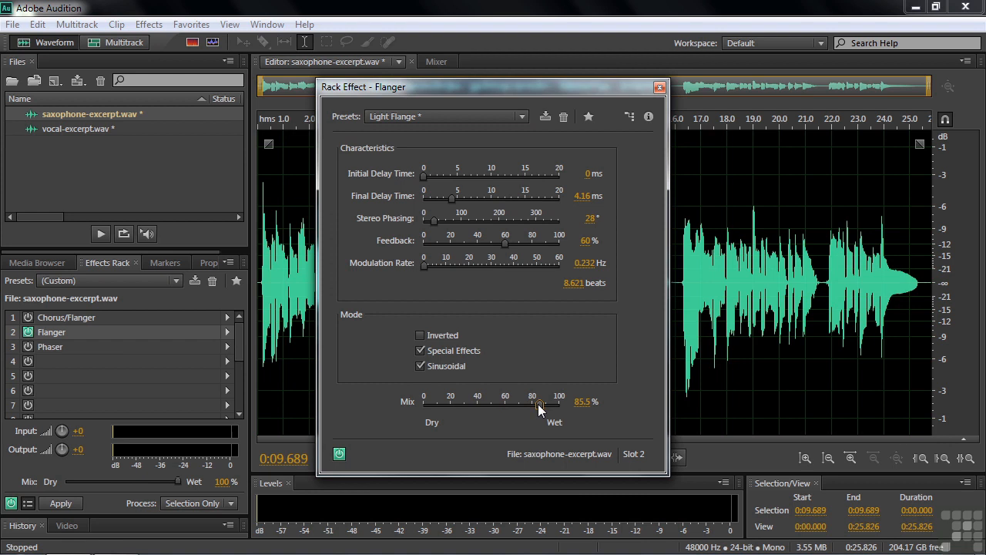
left_click(659, 88)
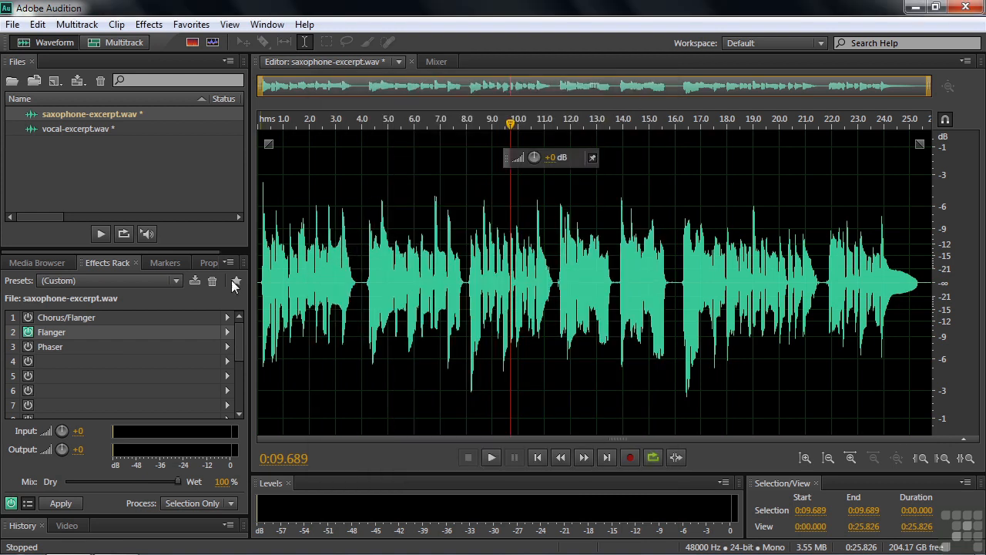
Switch the saxophone's active rack effect to Phaser, open its settings and play from 1 second with the Underwater preset.
double_click(41, 346)
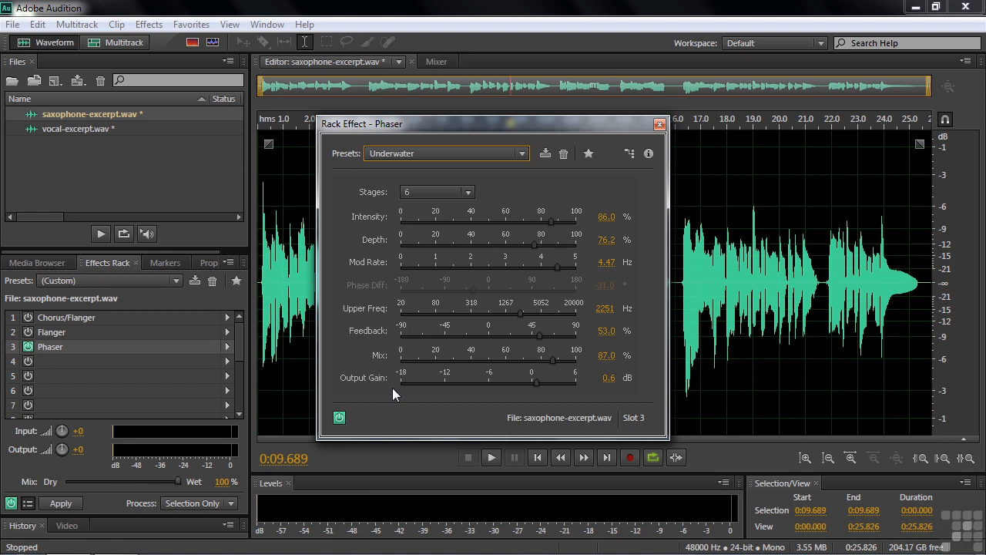
left_click(281, 276)
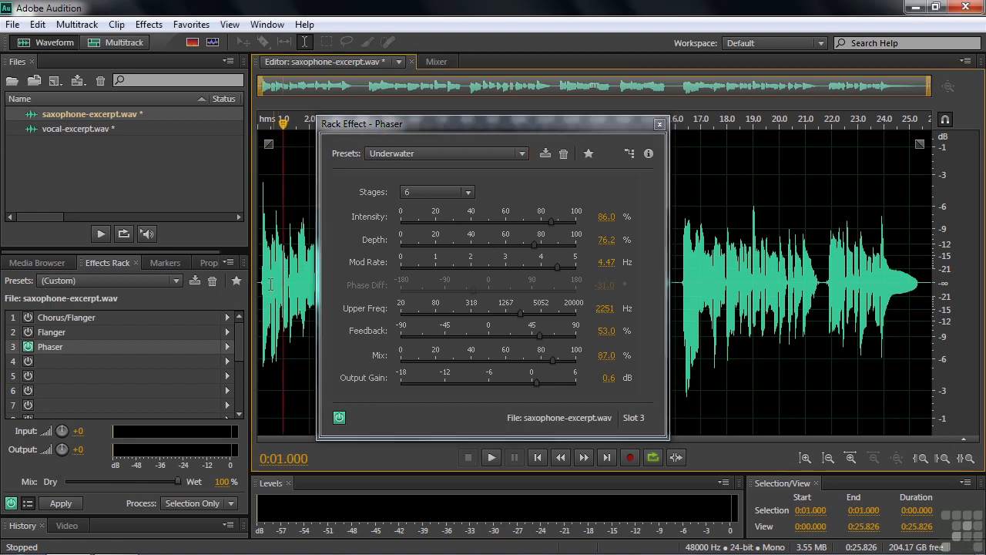
key("space")
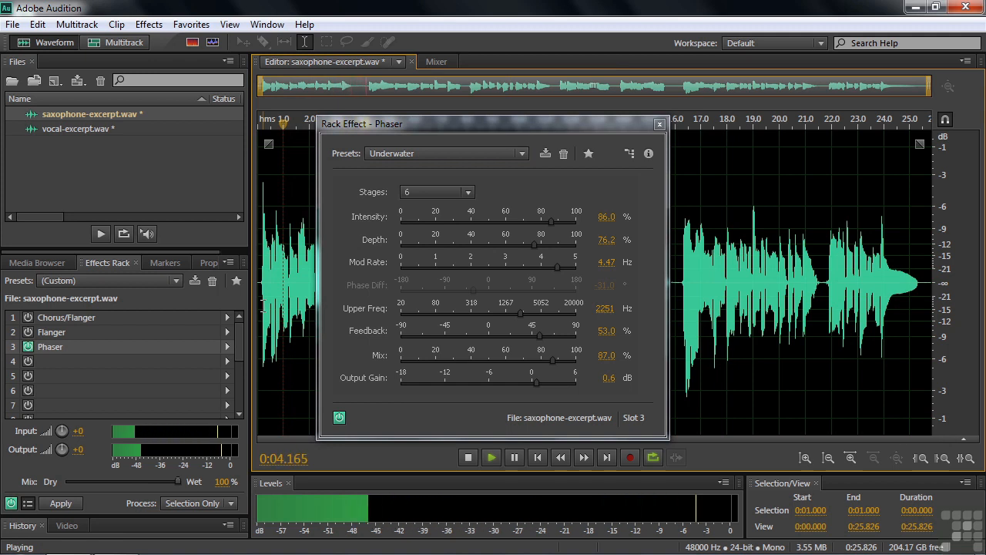
key("space")
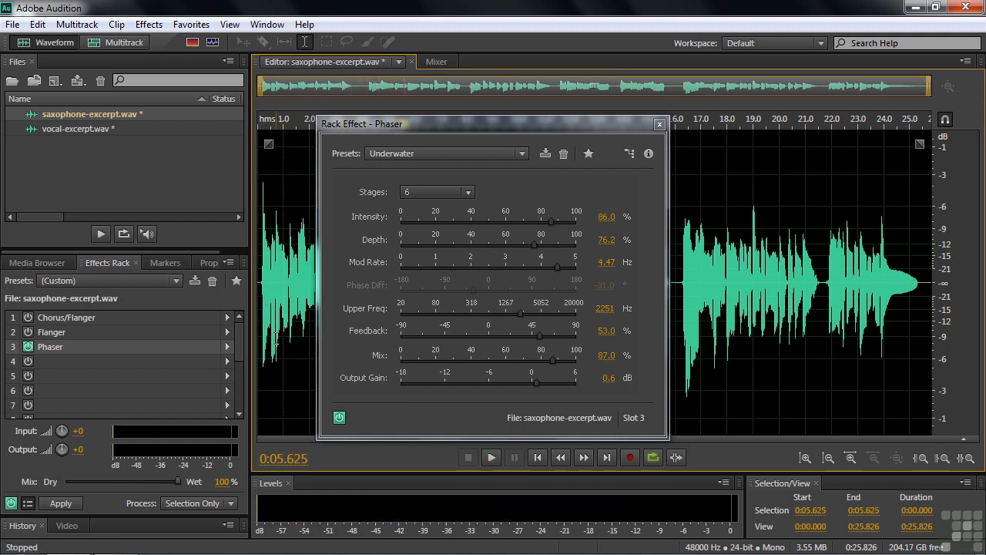
Load the Phaser's Brainball preset and audition the saxophone excerpt with it.
left_click(522, 155)
left_click(415, 207)
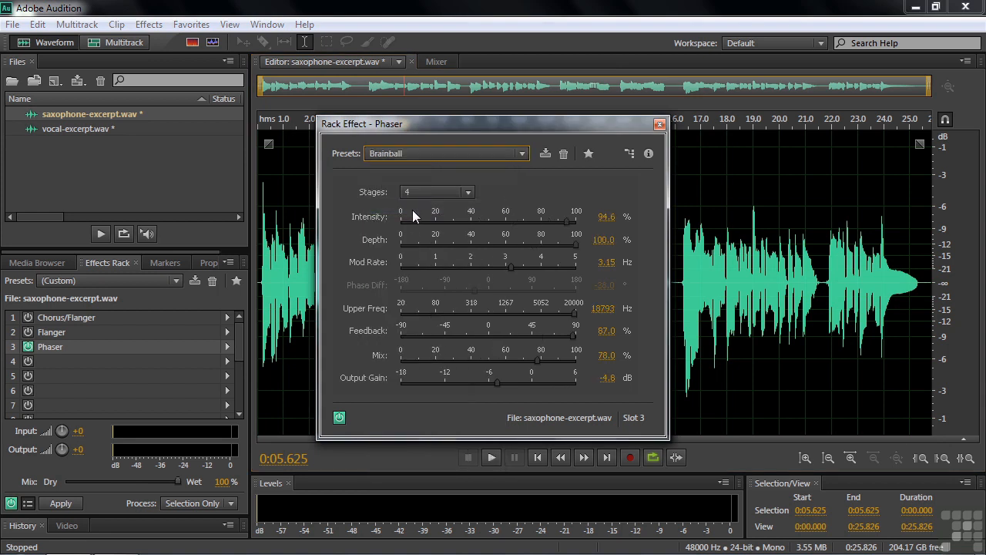
key("space")
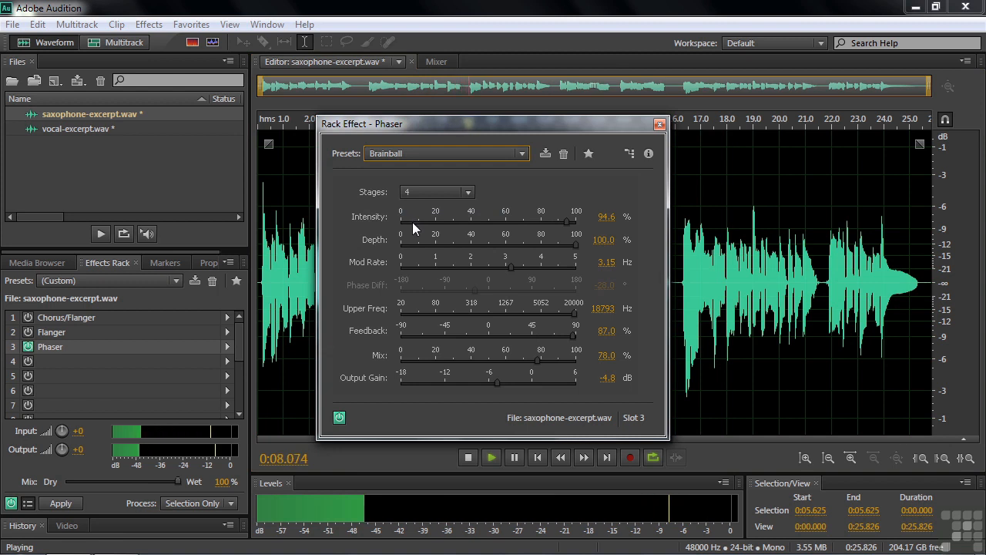
key("space")
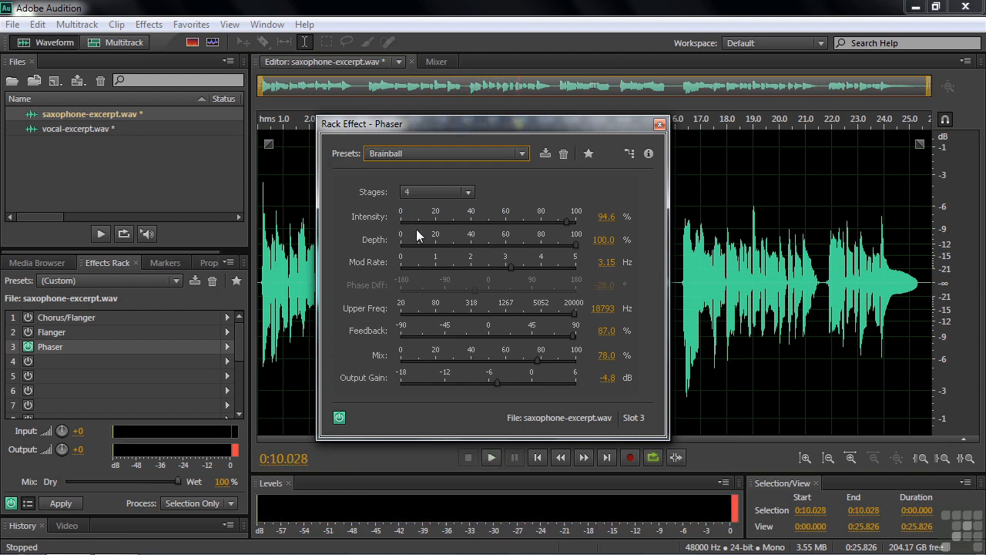
In vocal-excerpt.wav, switch the active rack effect from Flanger to Phaser and open the Phaser settings.
double_click(49, 130)
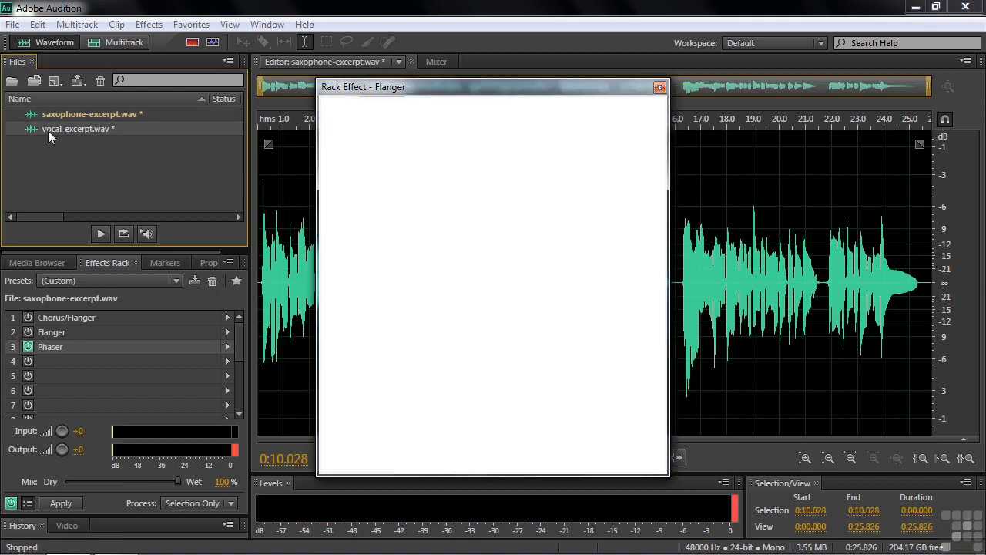
left_click(660, 87)
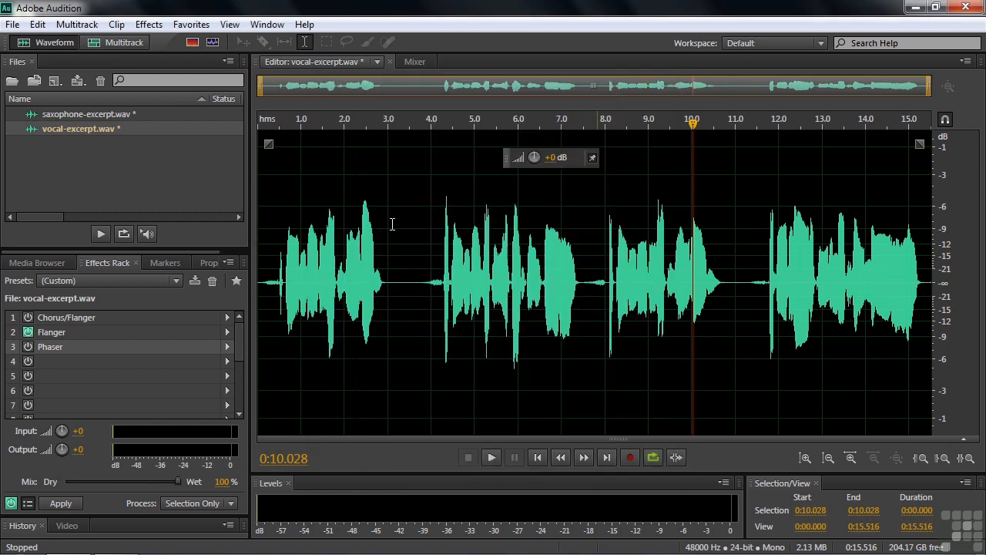
left_click(28, 332)
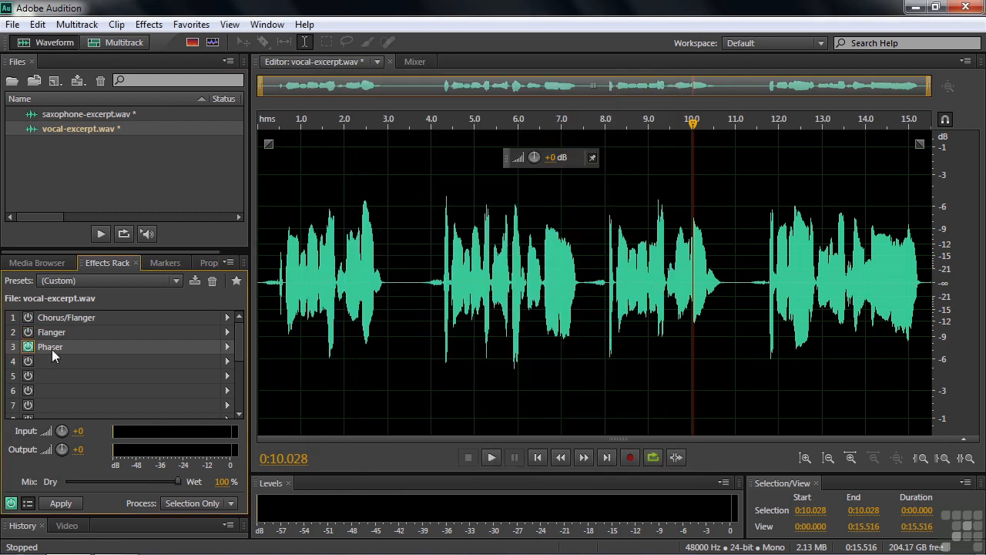
double_click(51, 348)
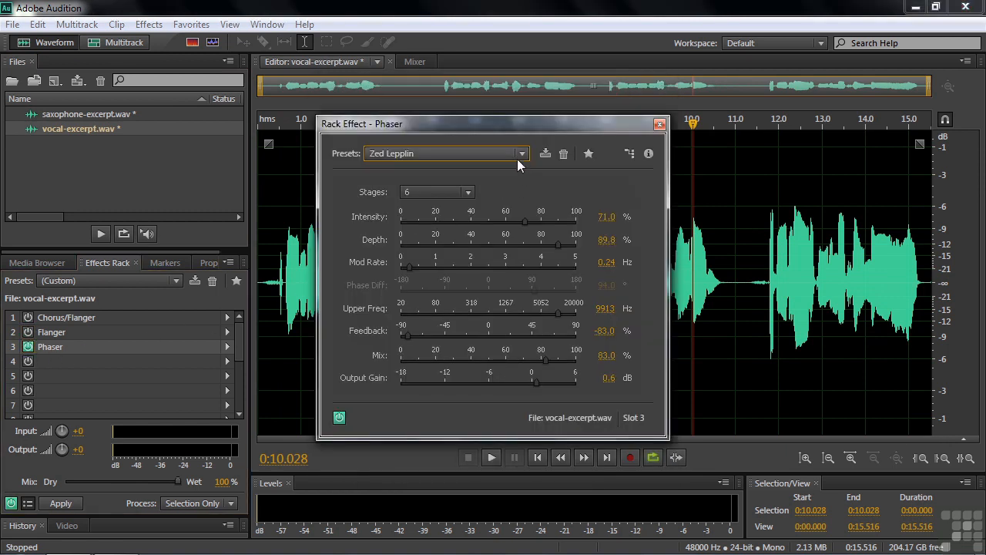
Play the vocal excerpt's last phrase from about 11.5 seconds with the Zed Lepplin preset and close the Phaser settings.
left_click_drag(510, 128, 516, 110)
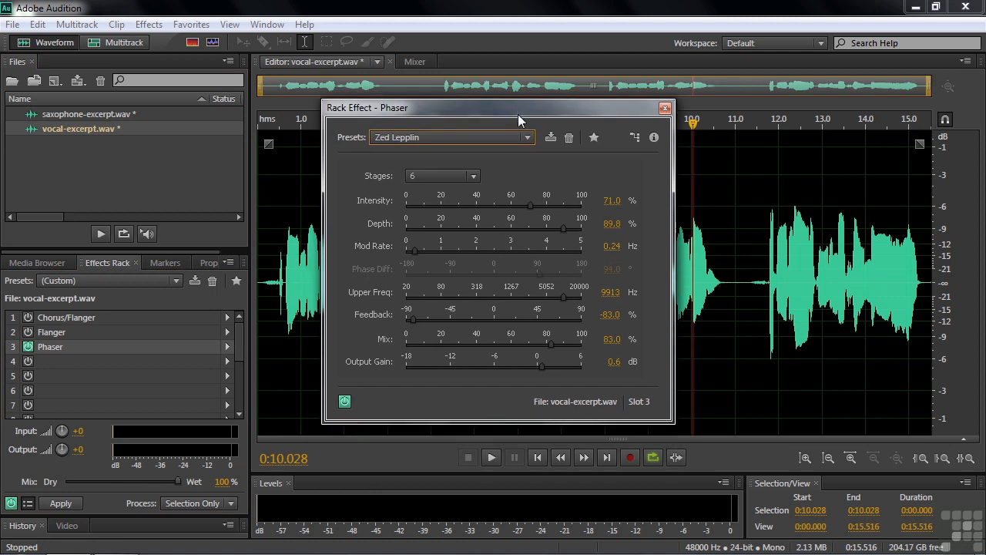
left_click_drag(693, 121, 759, 121)
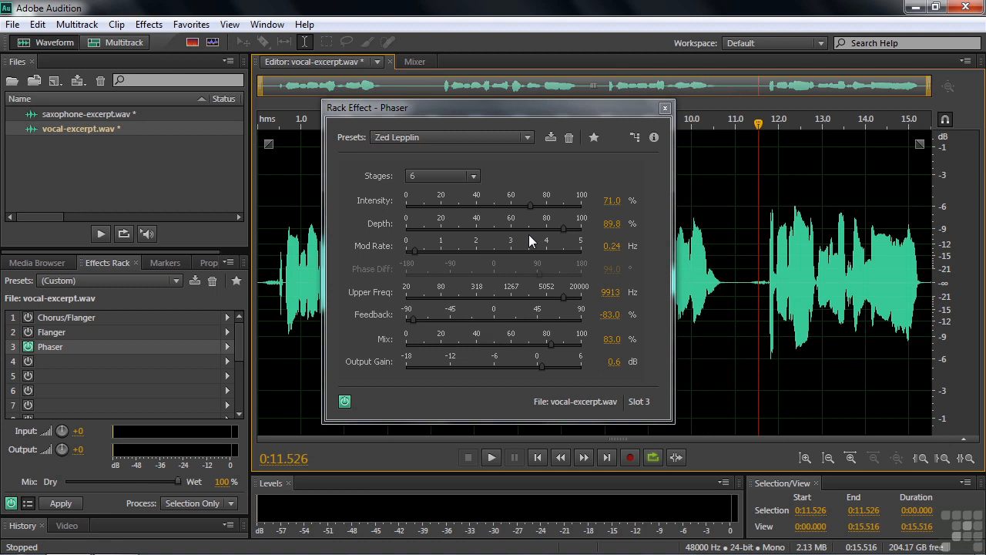
key("space")
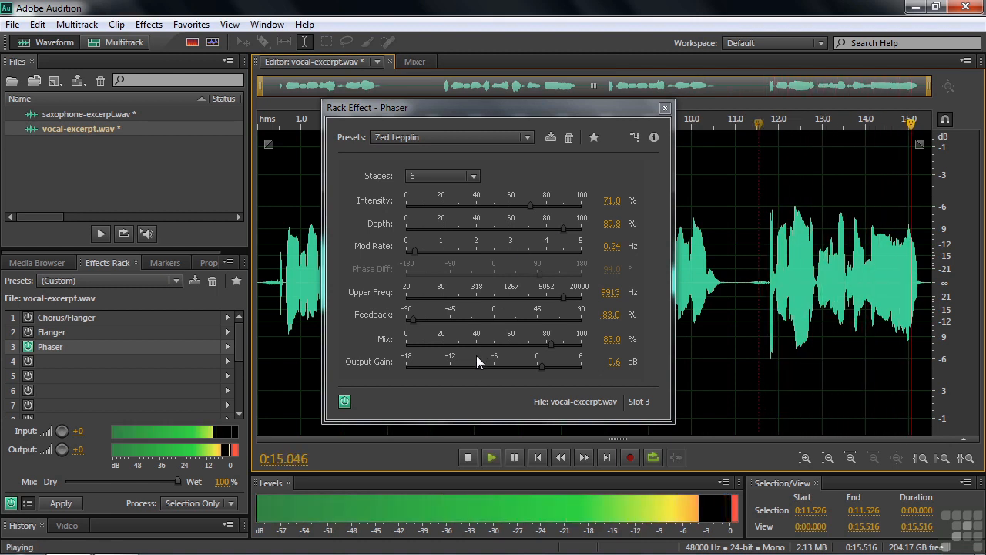
key("space")
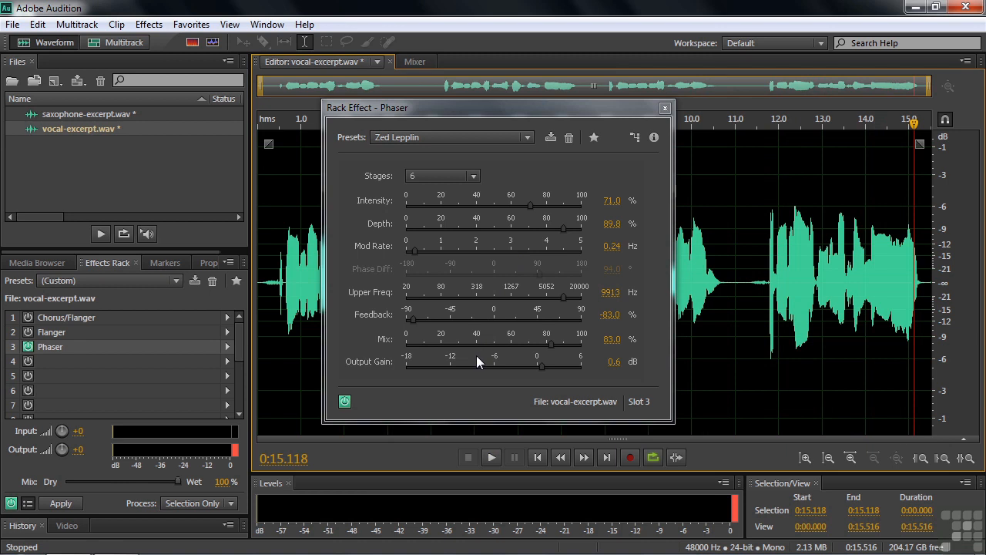
left_click(665, 108)
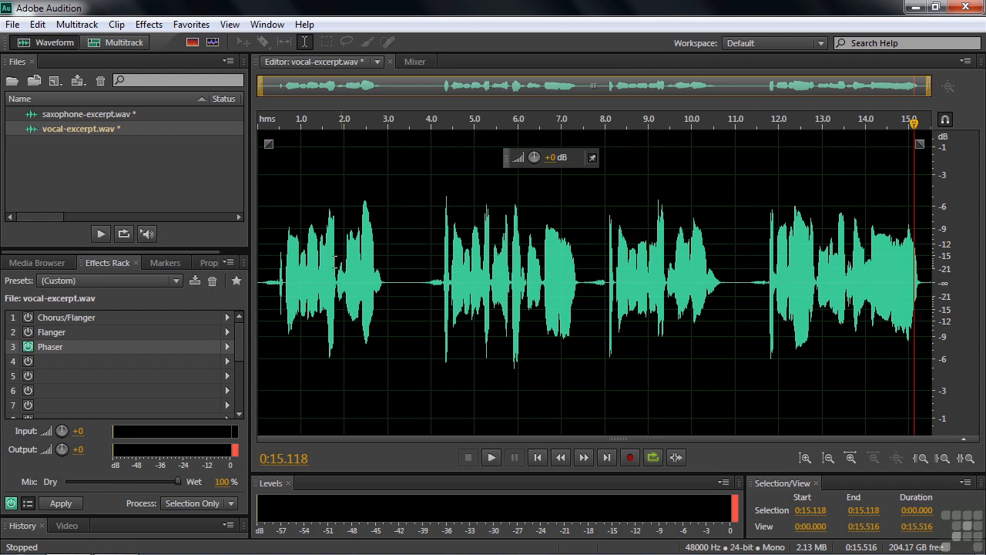
Convert vocal-excerpt.wav to 44100 Hz, stereo, 32 bits, accepting that the Effects Rack is cleared, and deselect the waveform.
left_click(37, 24)
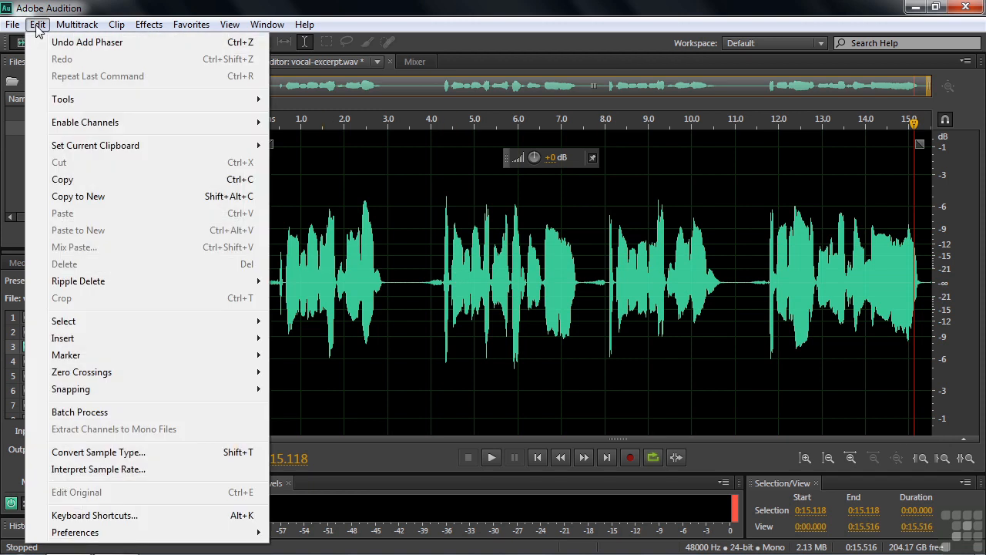
left_click(100, 456)
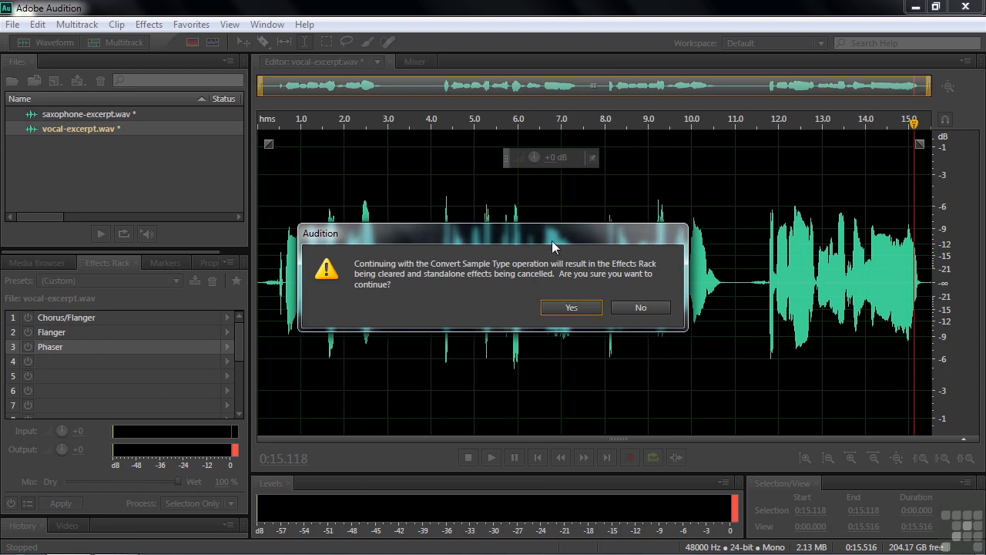
left_click(571, 306)
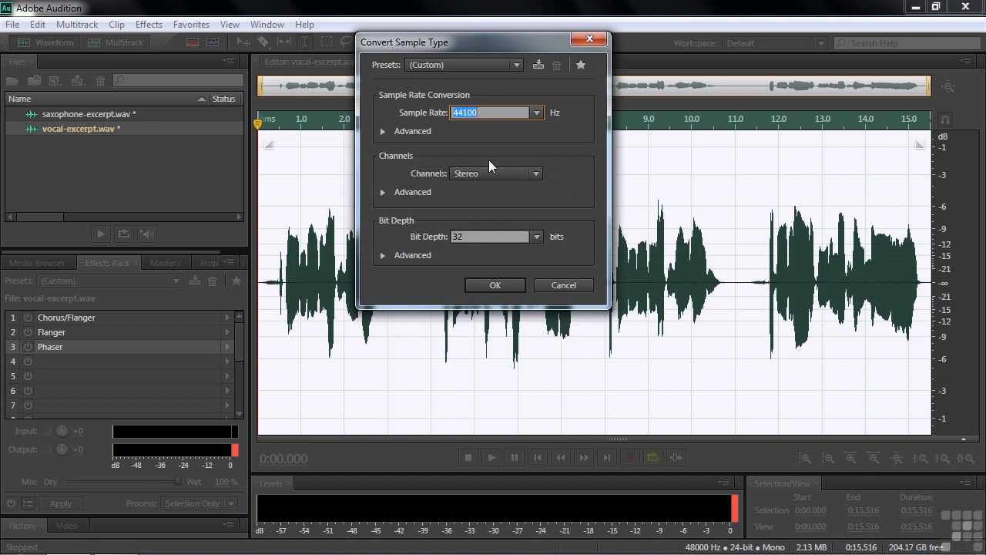
left_click(536, 174)
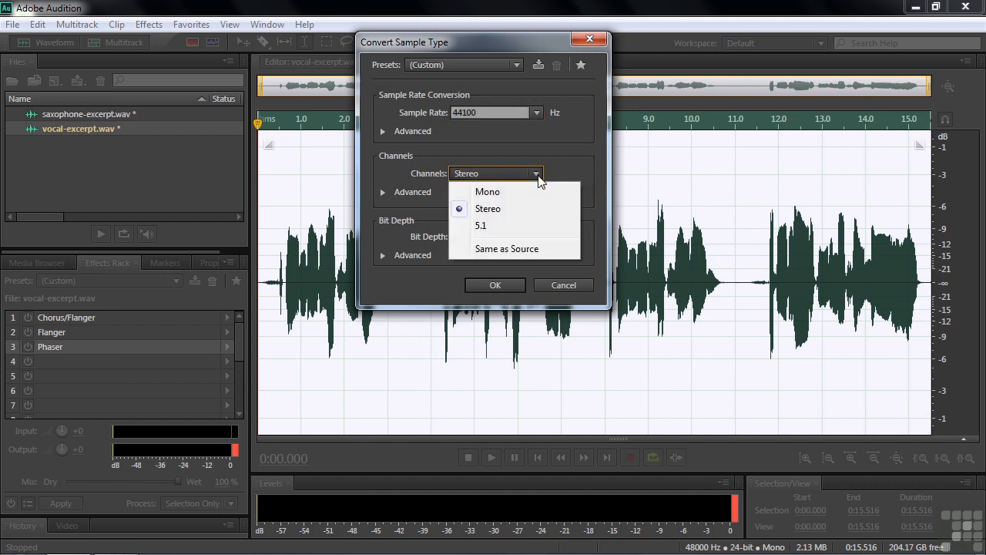
left_click(501, 209)
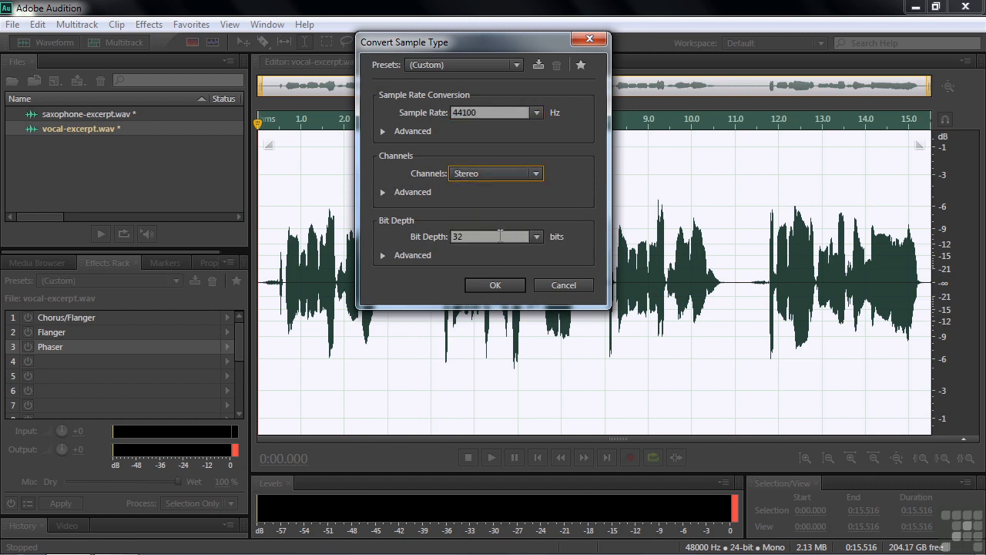
left_click(495, 285)
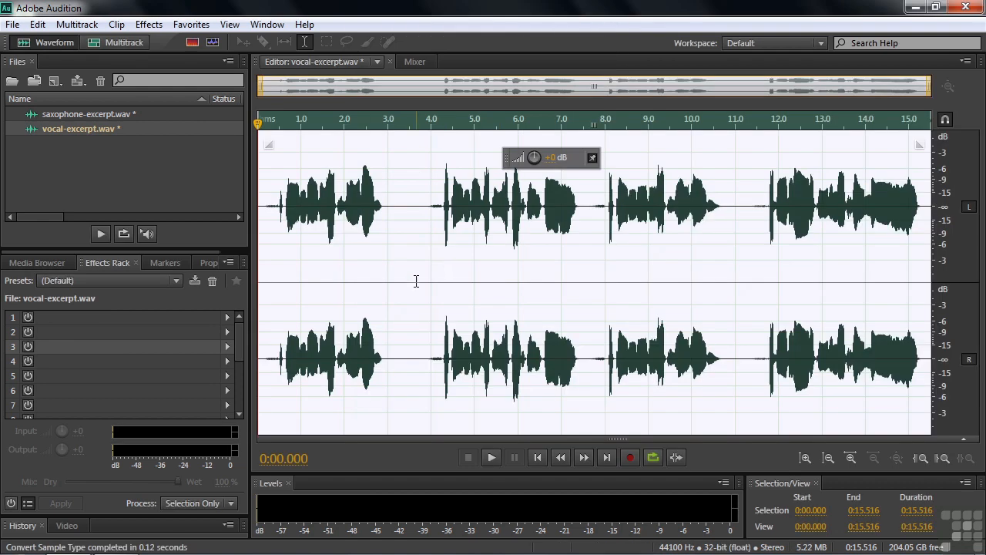
left_click(416, 281)
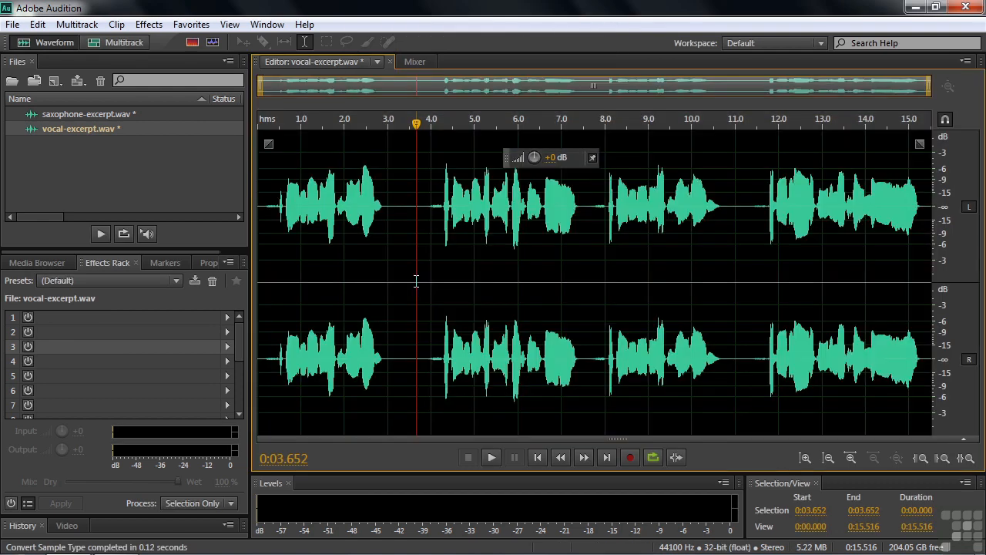
Convert saxophone-excerpt.wav to 44100 Hz, stereo, 32 bits, accepting that its Effects Rack is cleared, and deselect the waveform.
double_click(68, 113)
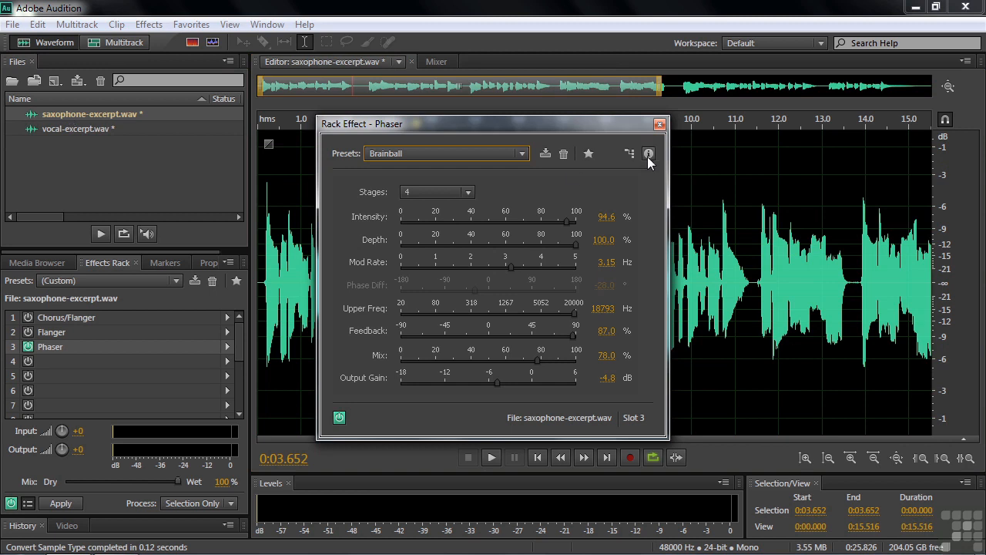
left_click(659, 124)
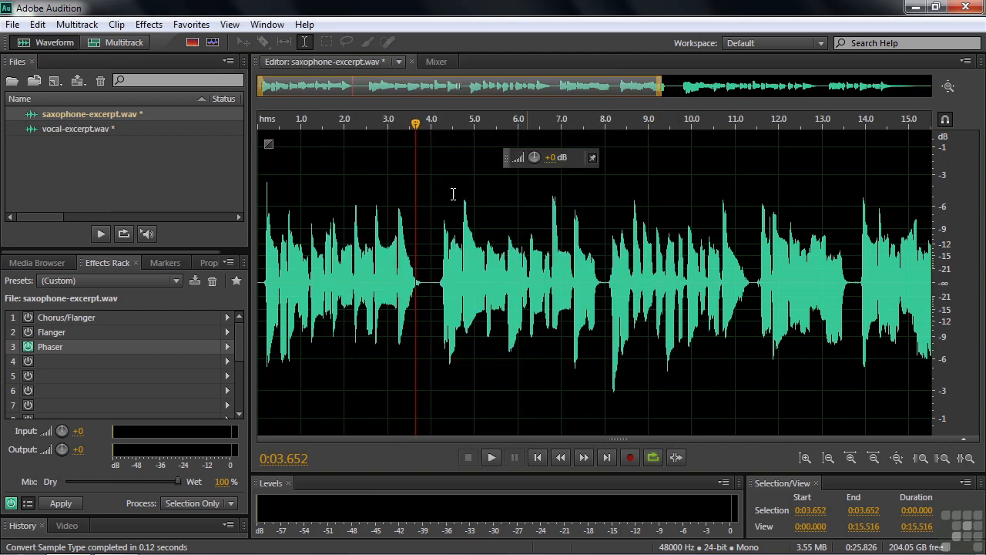
left_click(37, 24)
left_click(93, 453)
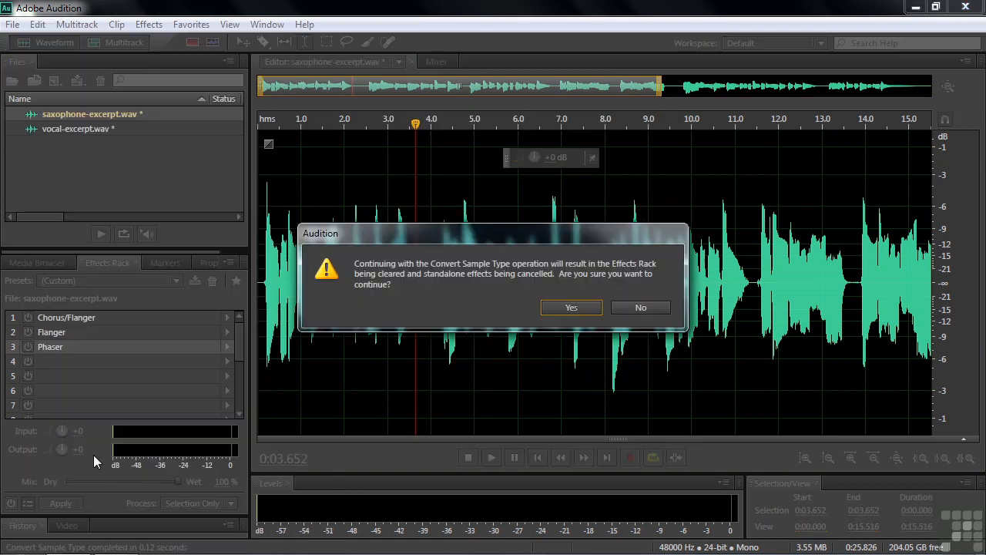
left_click(570, 306)
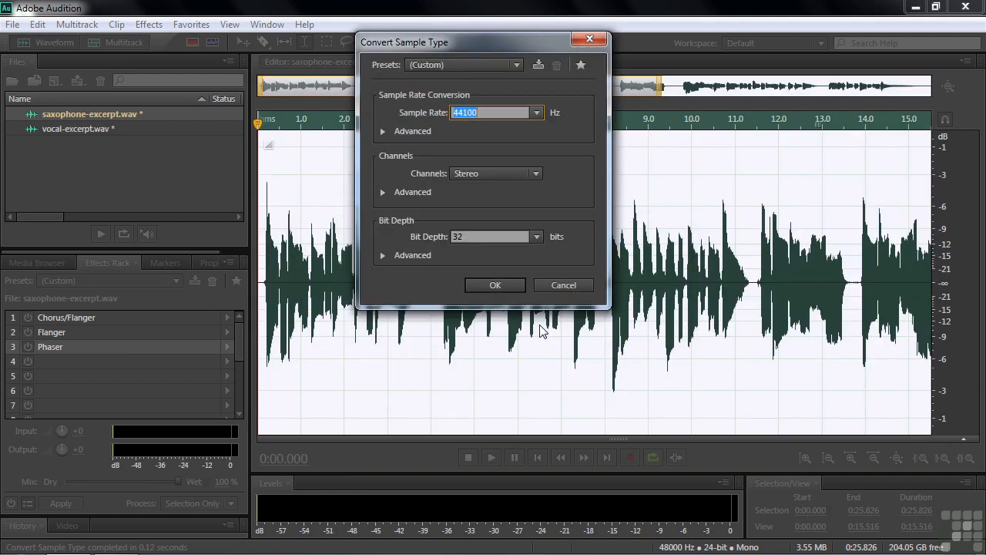
left_click(502, 283)
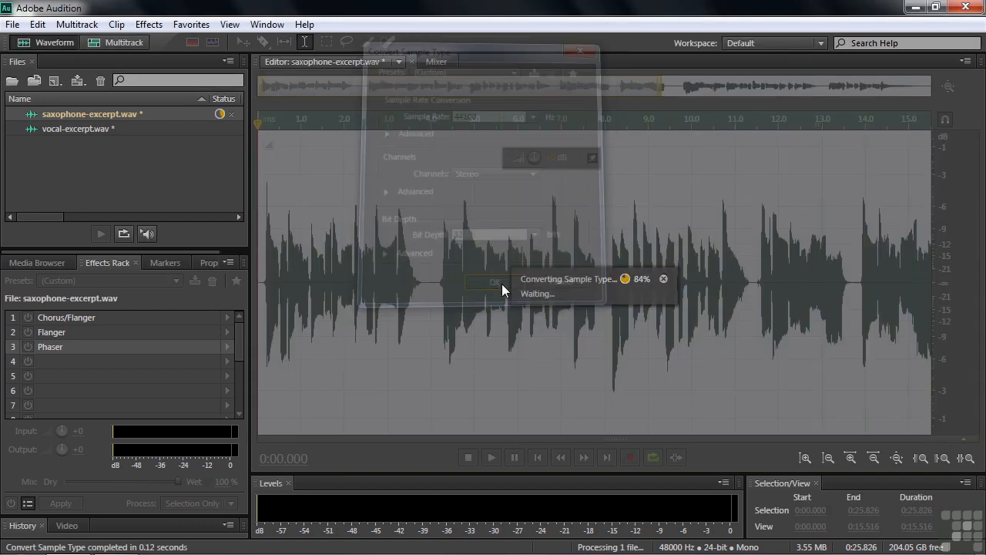
left_click(423, 282)
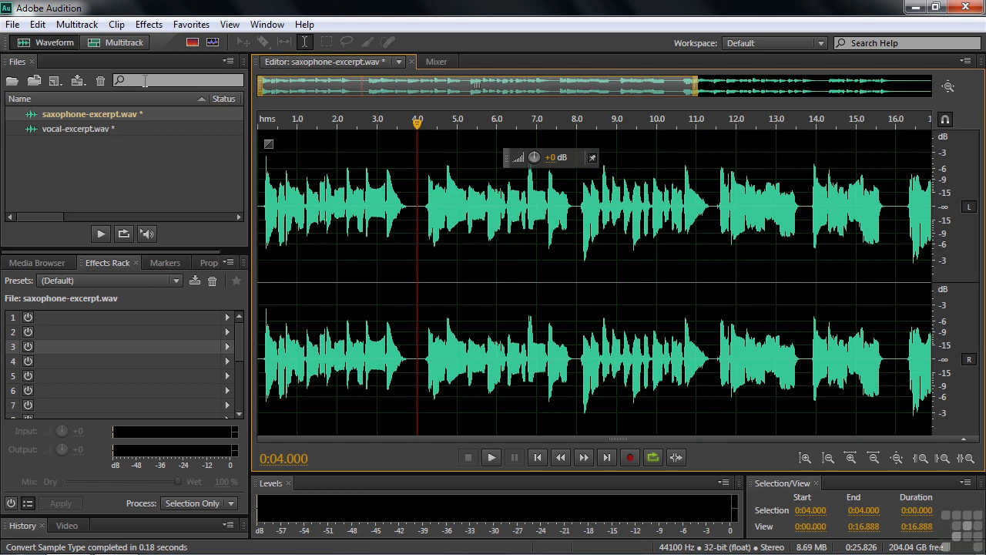
Open the Chorus modulation effect for saxophone-excerpt.wav and load the Acoustic Duet preset.
left_click(150, 25)
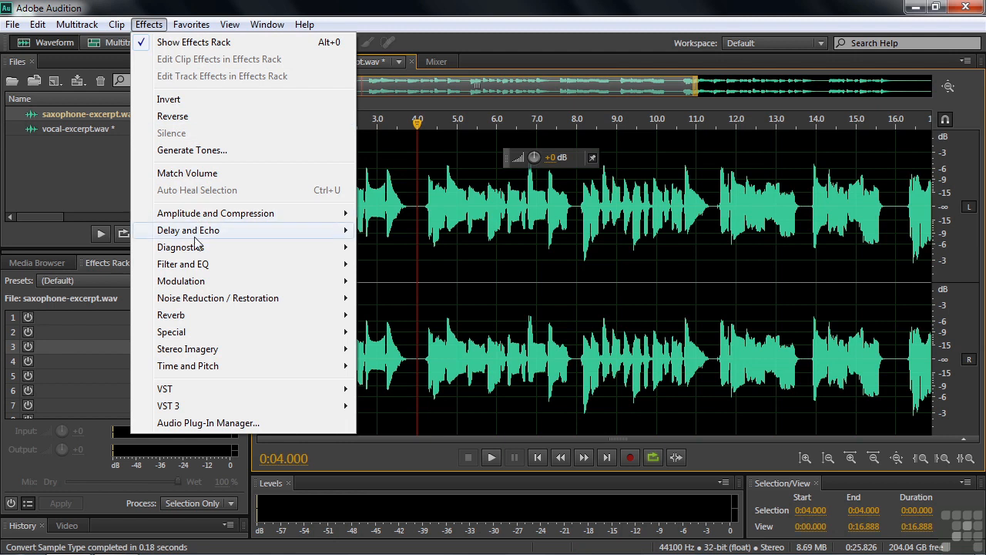
mouse_move(197, 284)
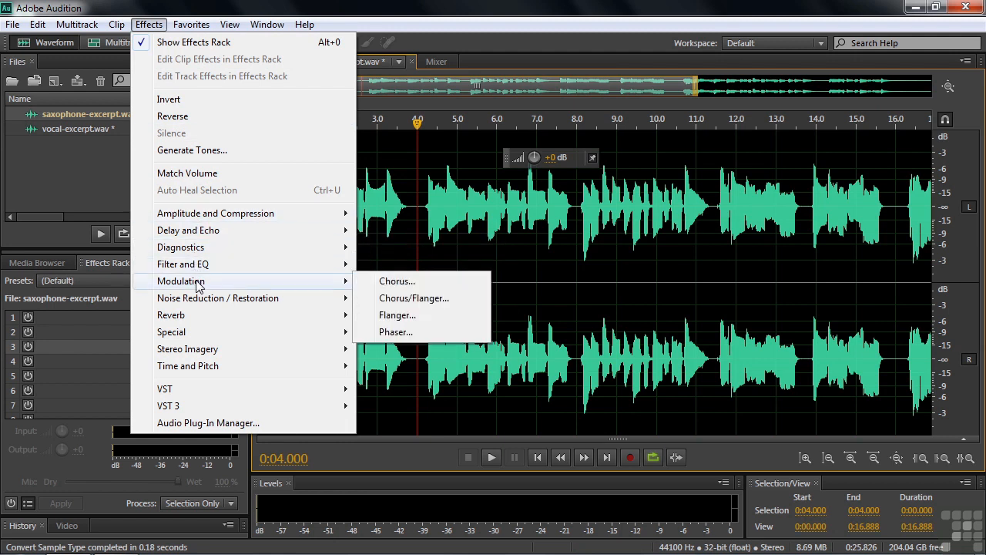
left_click(397, 281)
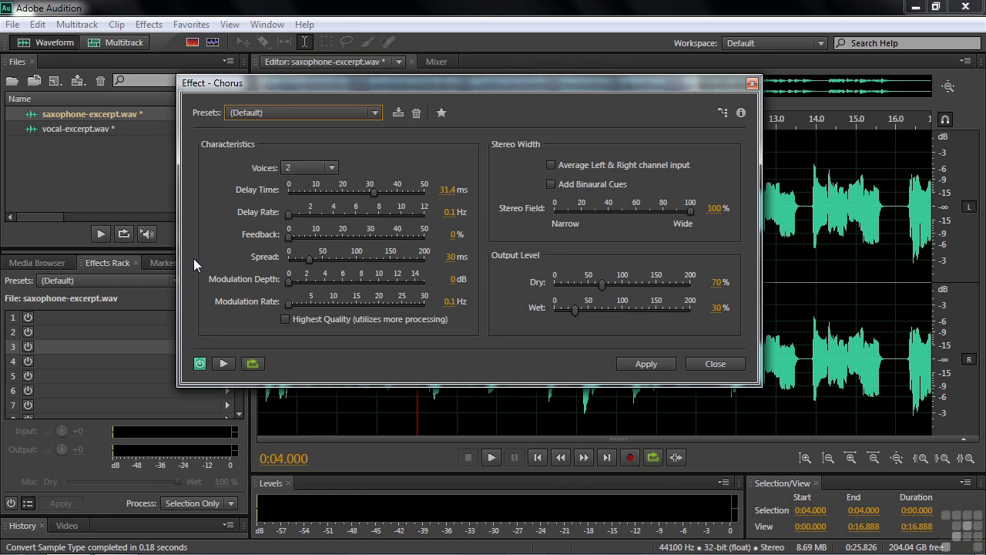
left_click(374, 114)
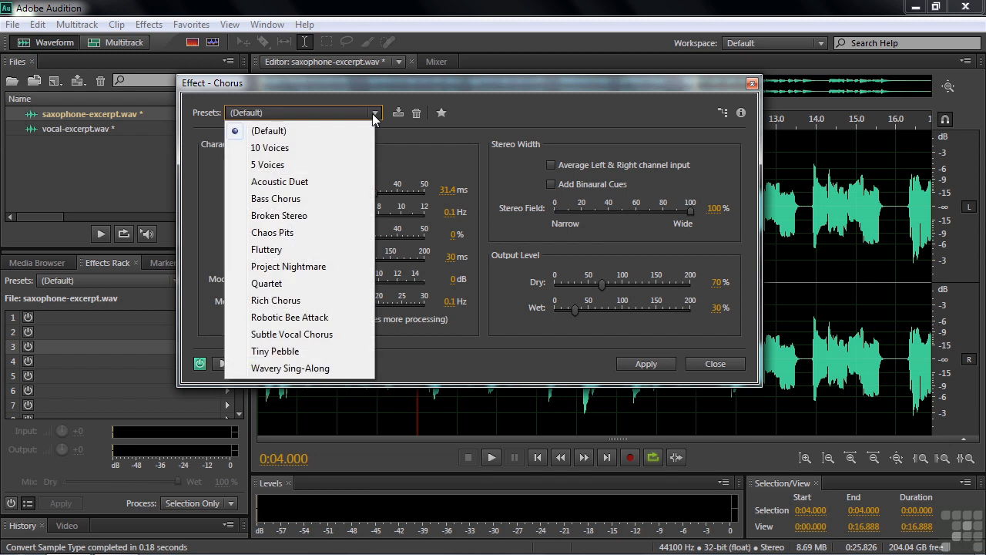
left_click(315, 184)
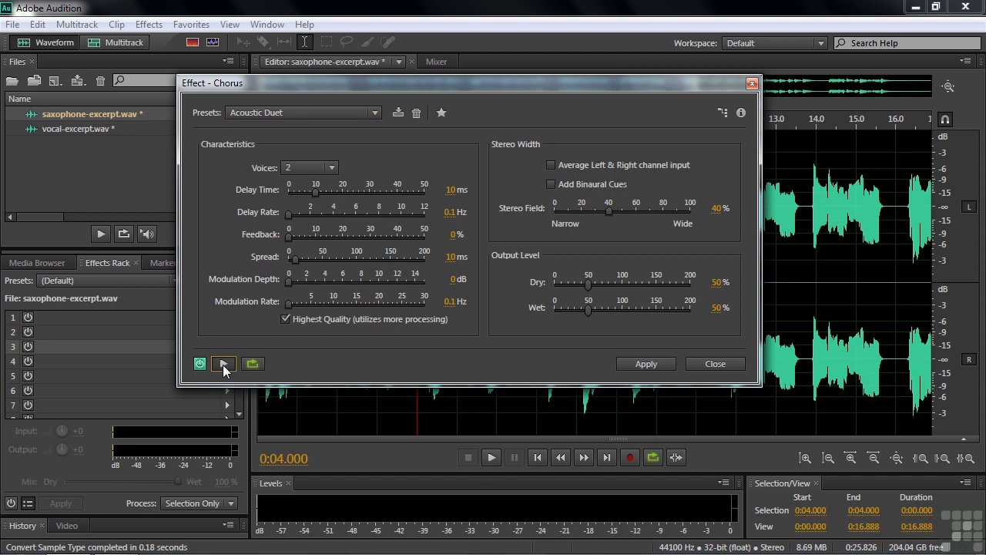
Preview the saxophone excerpt from 4 seconds with Acoustic Duet, comparing the sound with the Chorus effect bypassed and enabled, and stop playback.
left_click(223, 363)
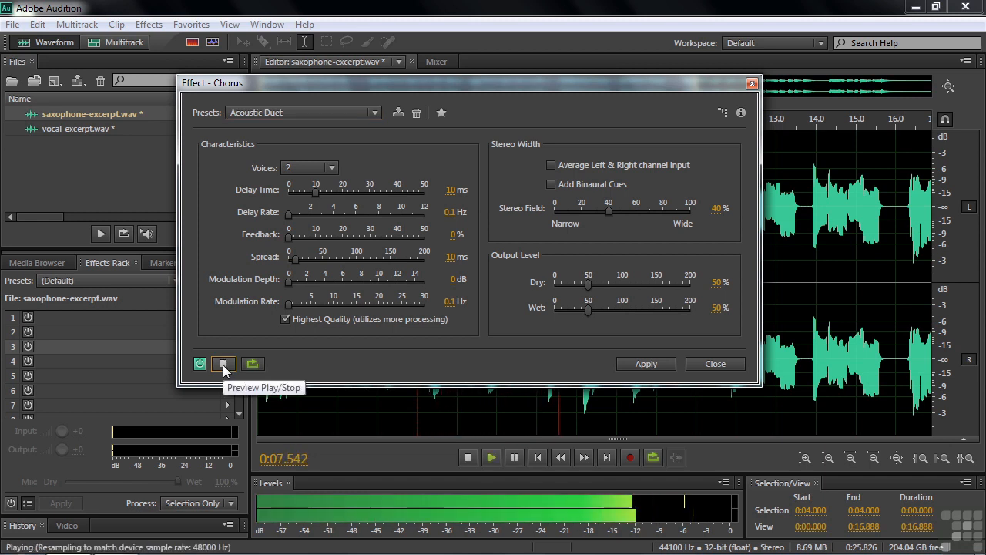
left_click(223, 366)
left_click(199, 363)
key("space")
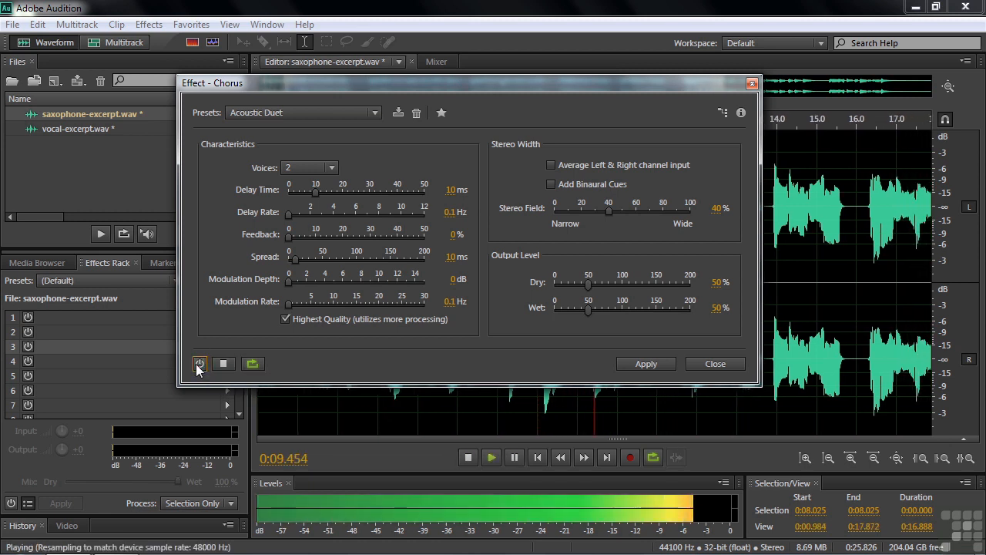
left_click(198, 366)
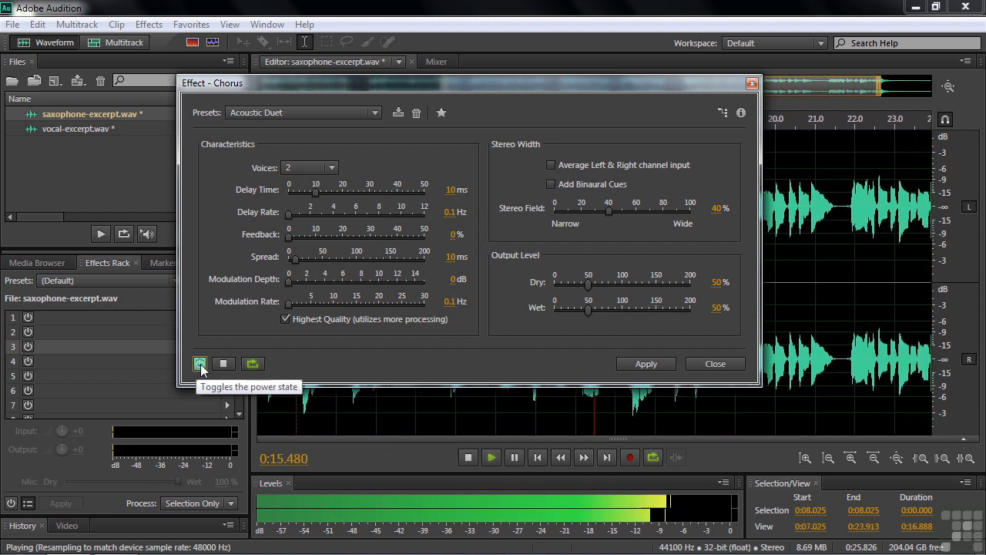
key("space")
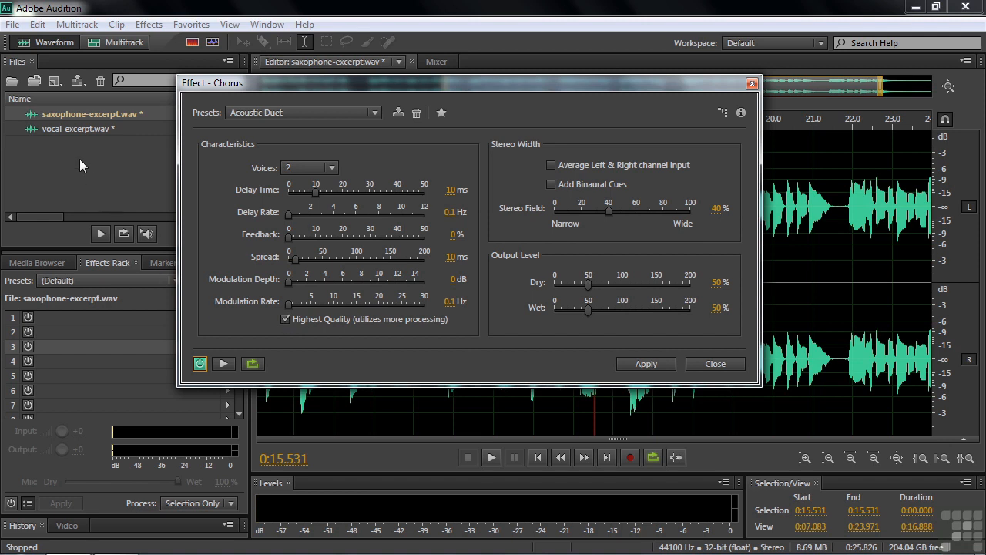
Switch to vocal-excerpt.wav and open the Chorus modulation effect for it.
double_click(44, 131)
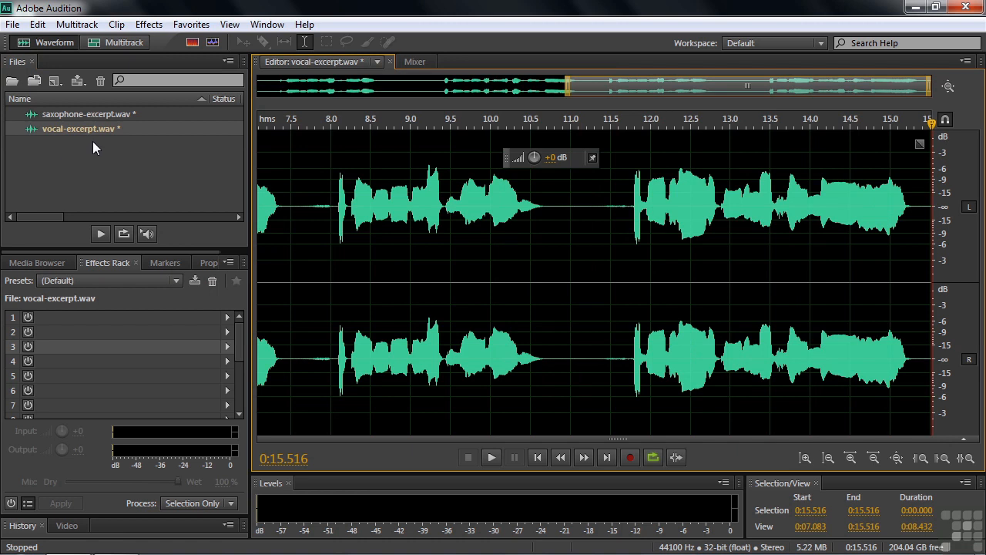
left_click(149, 23)
mouse_move(165, 281)
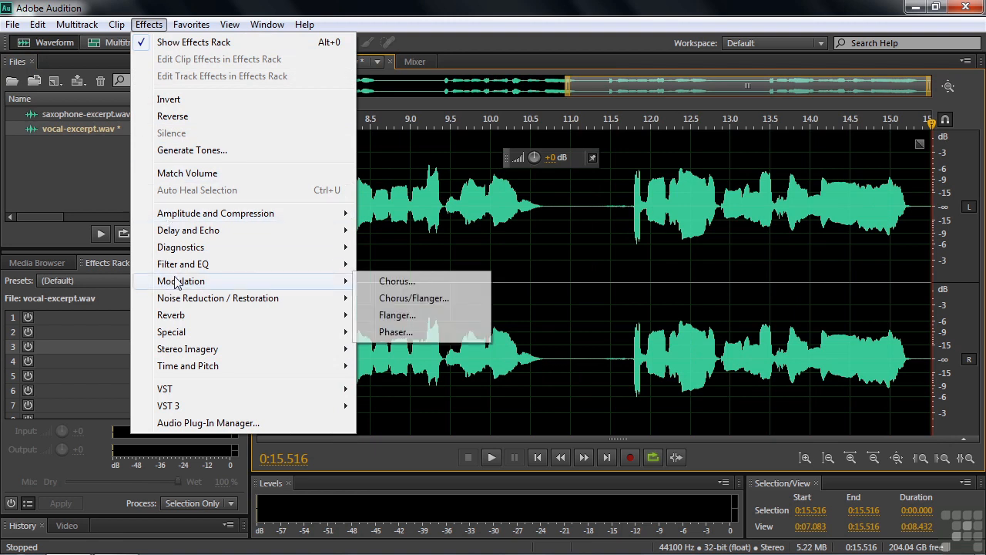
left_click(395, 282)
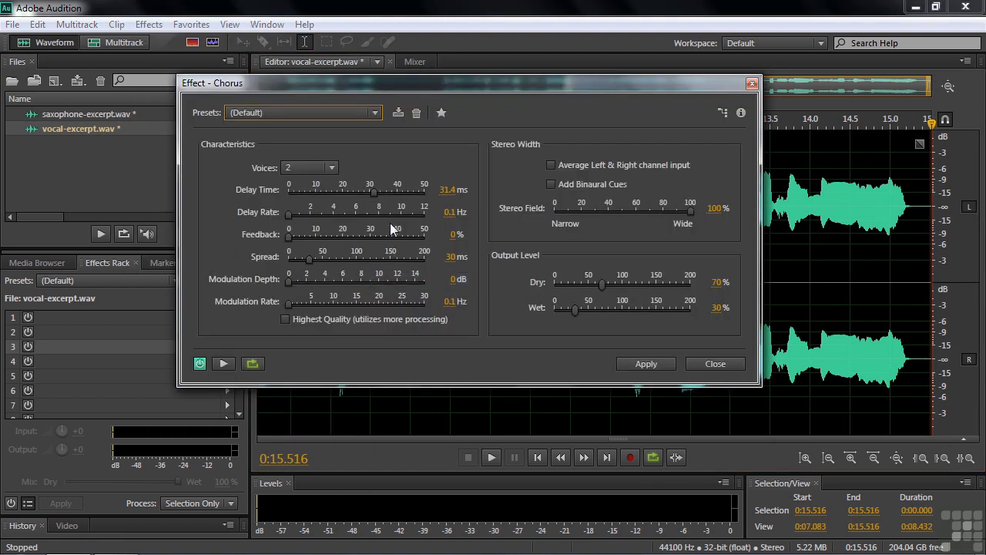
Load the Rich Chorus preset for the vocal excerpt, preview it and stop playback.
left_click(376, 113)
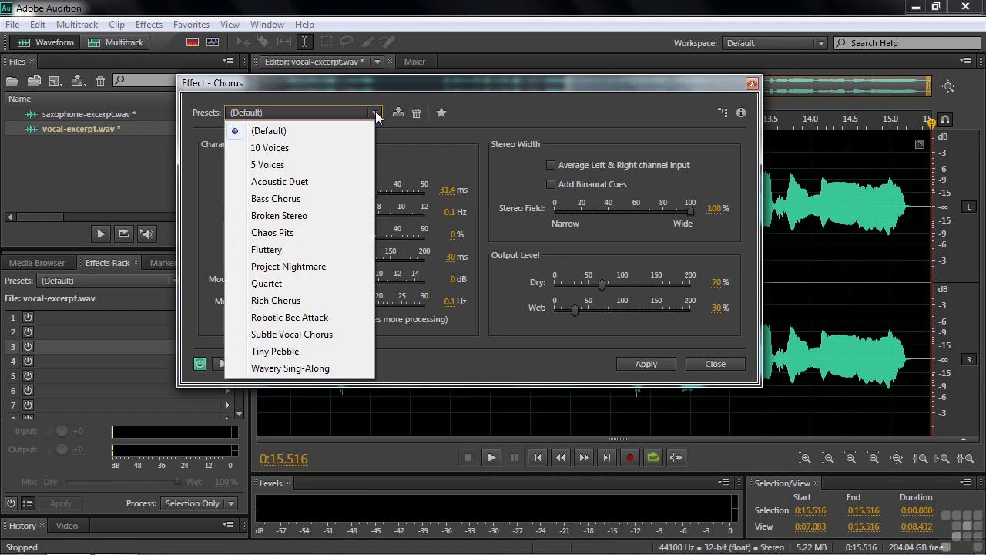
left_click(285, 302)
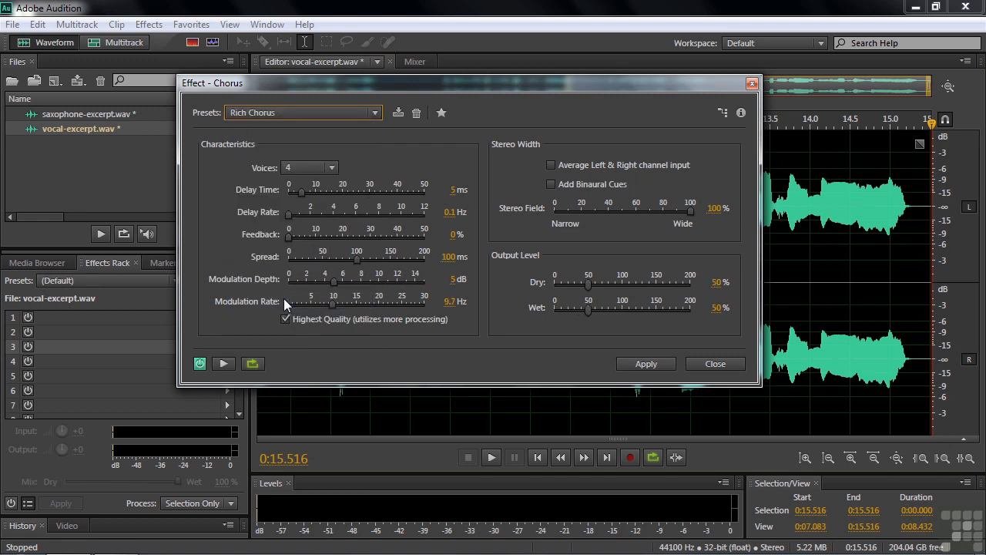
left_click(224, 363)
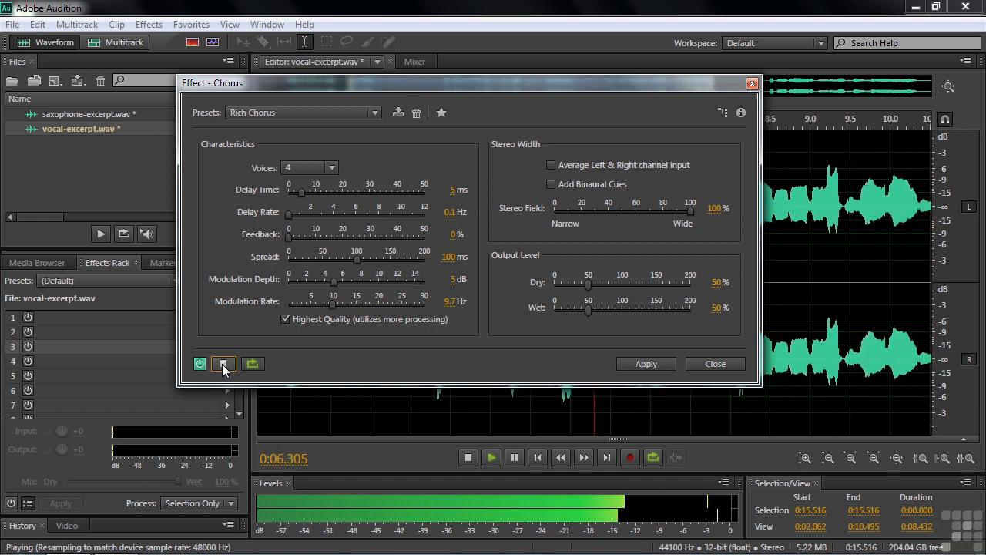
left_click(222, 363)
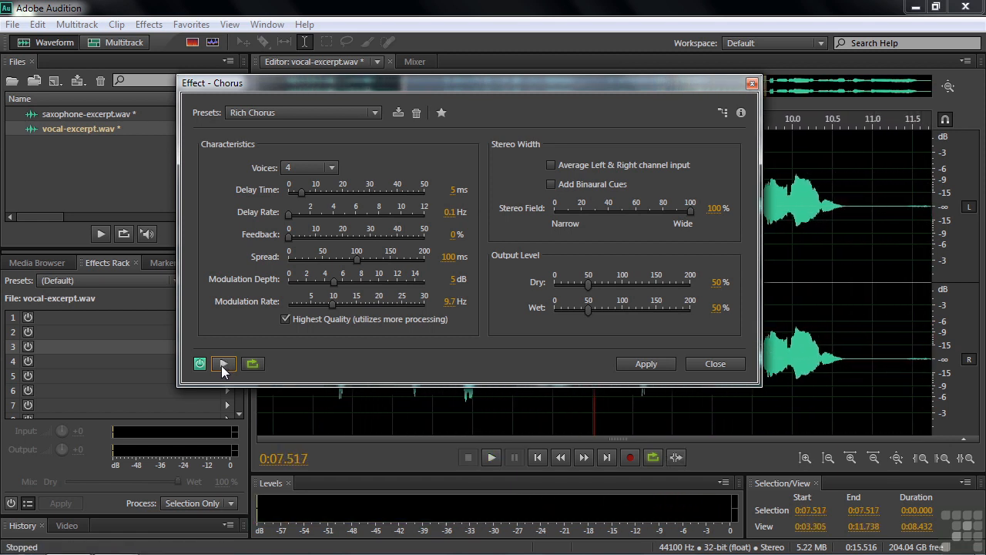
Change the vocal's Chorus preset to Subtle Vocal Chorus, preview it from the current position and stop playback.
left_click(375, 113)
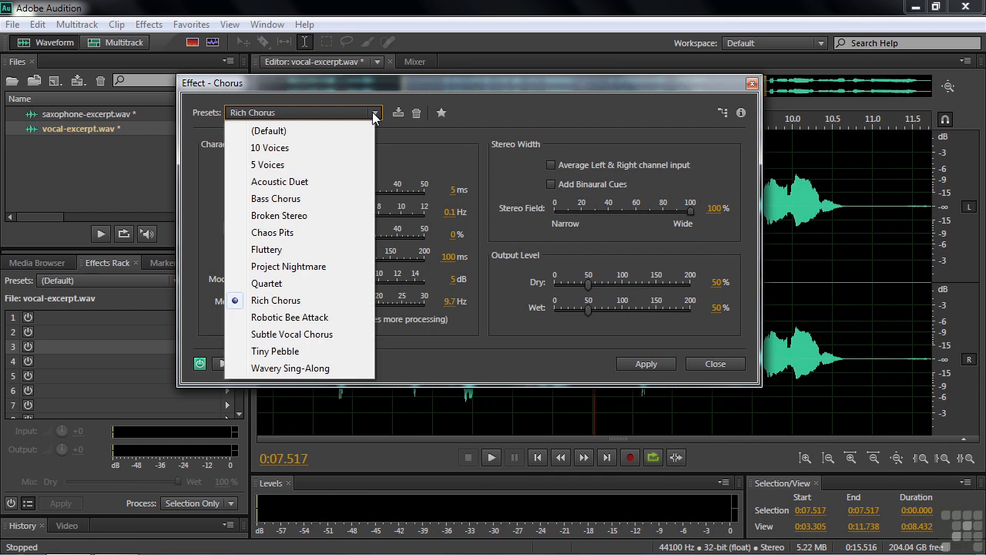
left_click(315, 336)
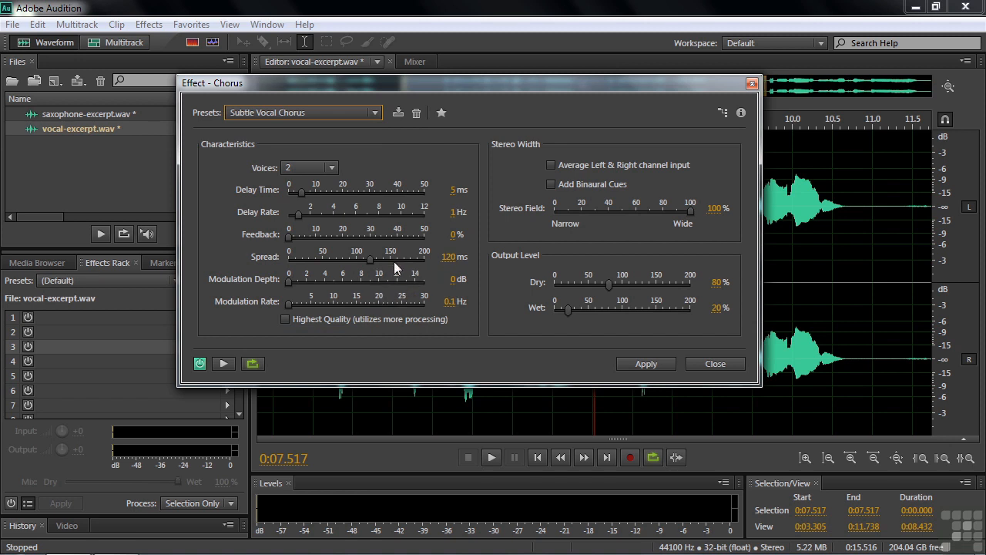
left_click(224, 363)
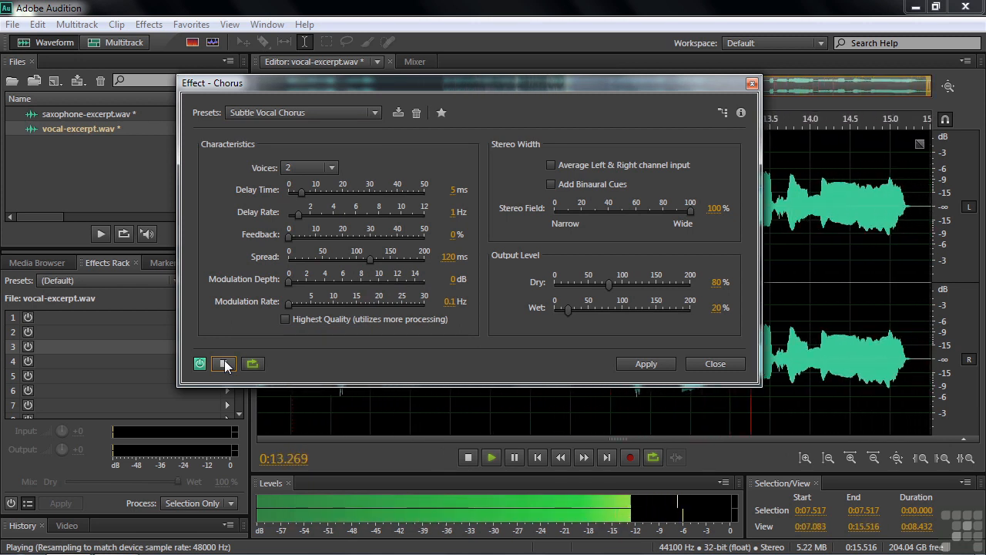
left_click(224, 362)
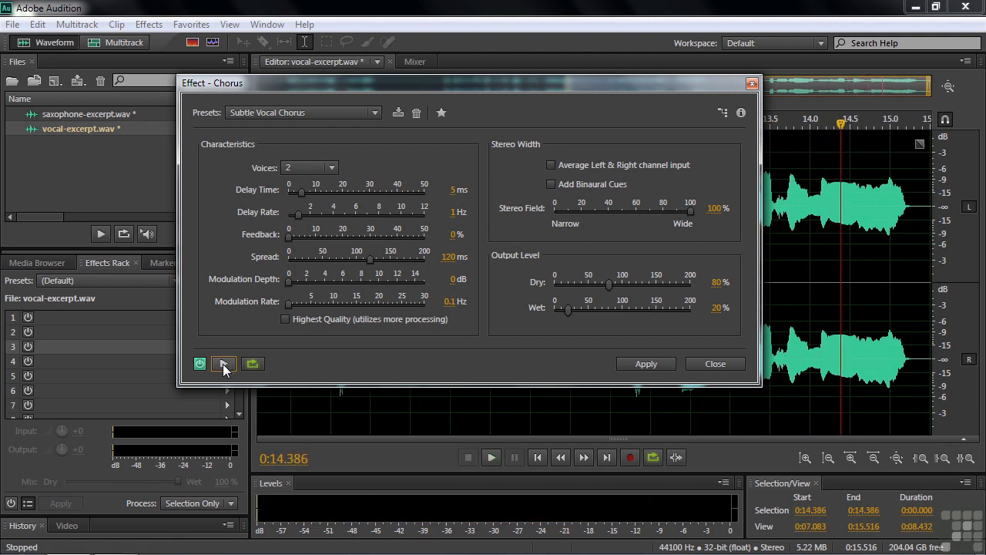